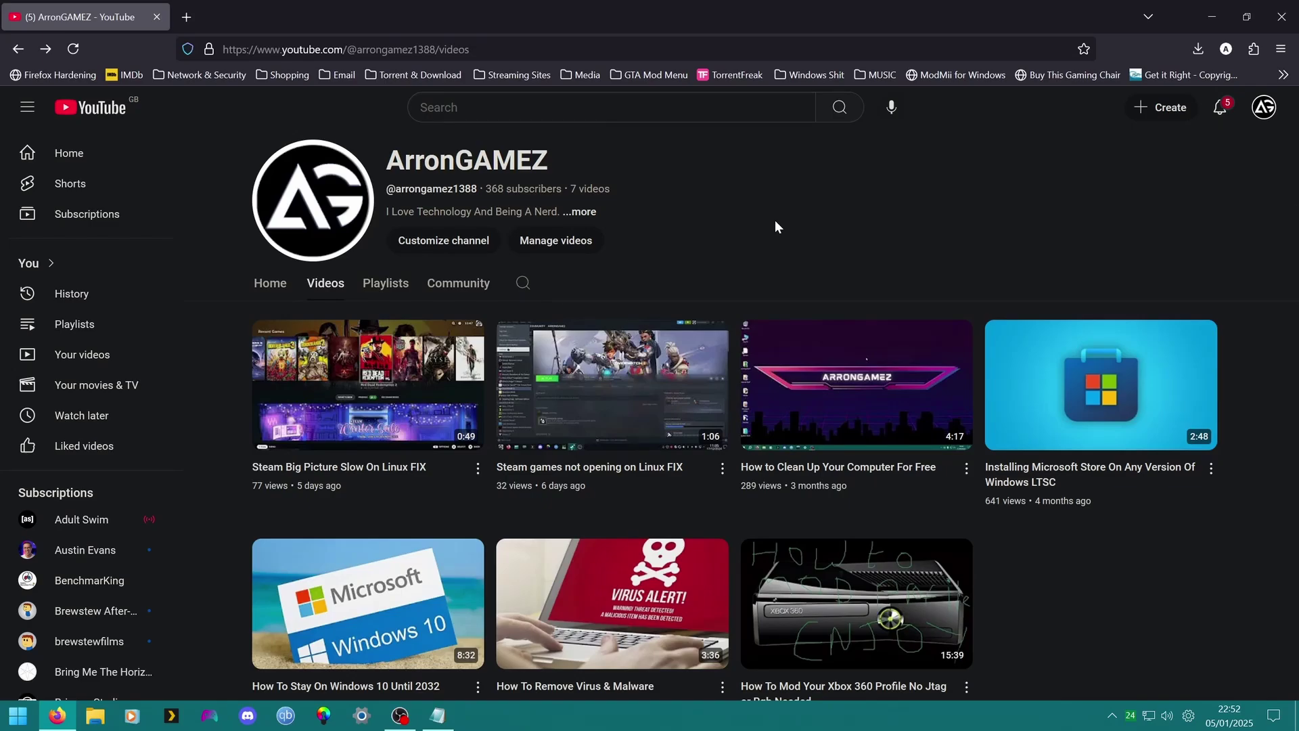
# Open the notes file and review the Windows ISO, activator and Rufus download links
pyautogui.scroll(-2, 770, 216)
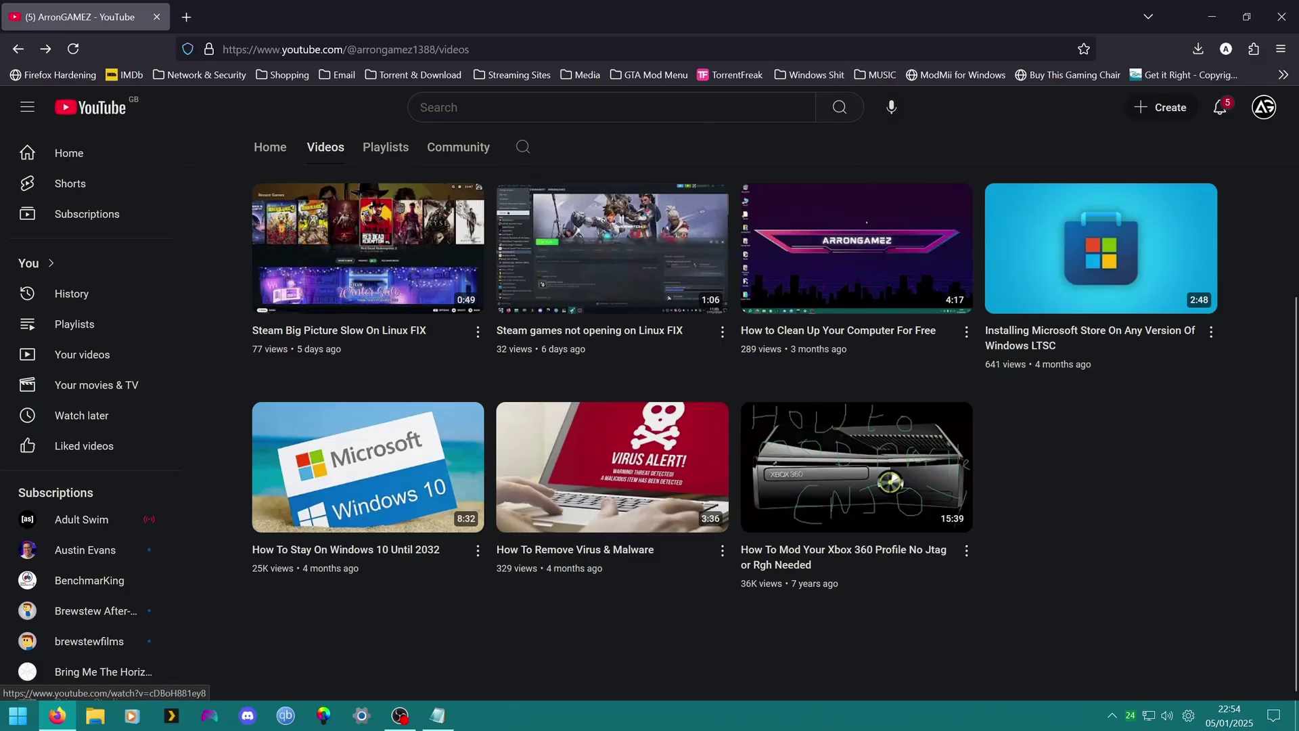
pyautogui.click(438, 716)
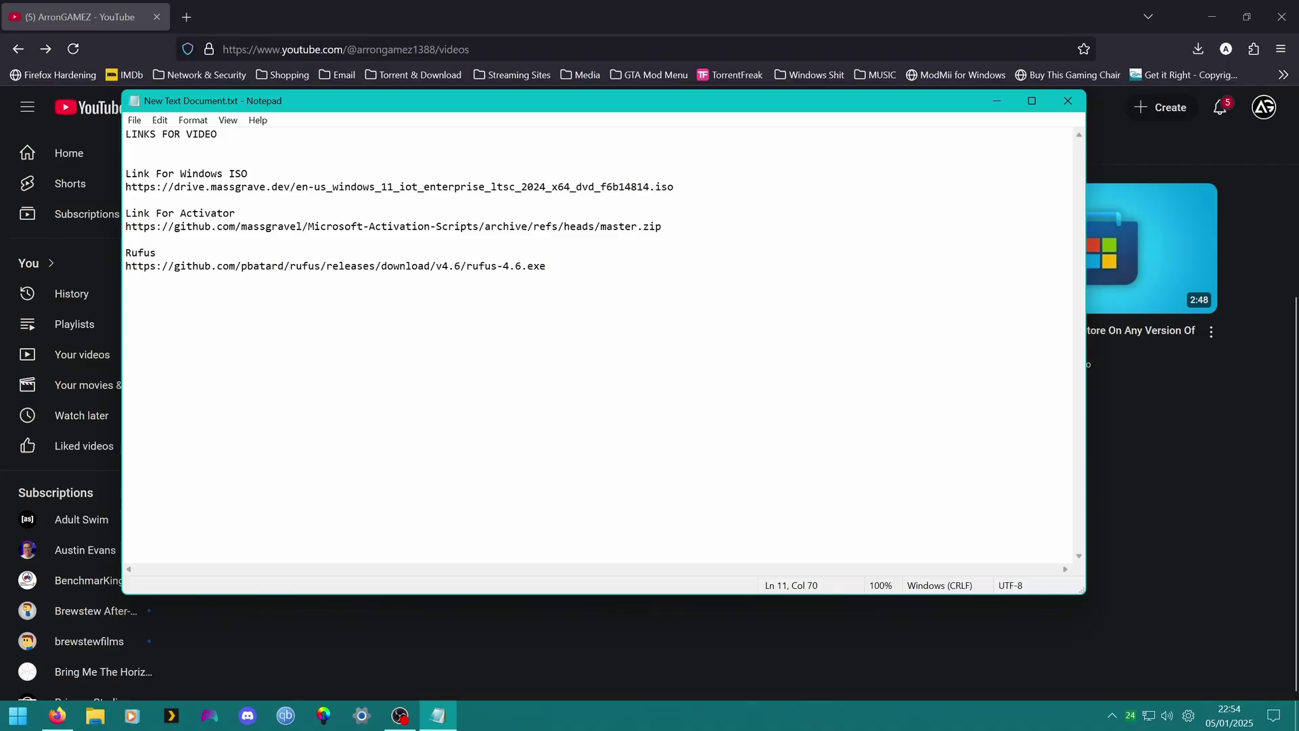
pyautogui.moveTo(170, 186); pyautogui.dragTo(235, 213)
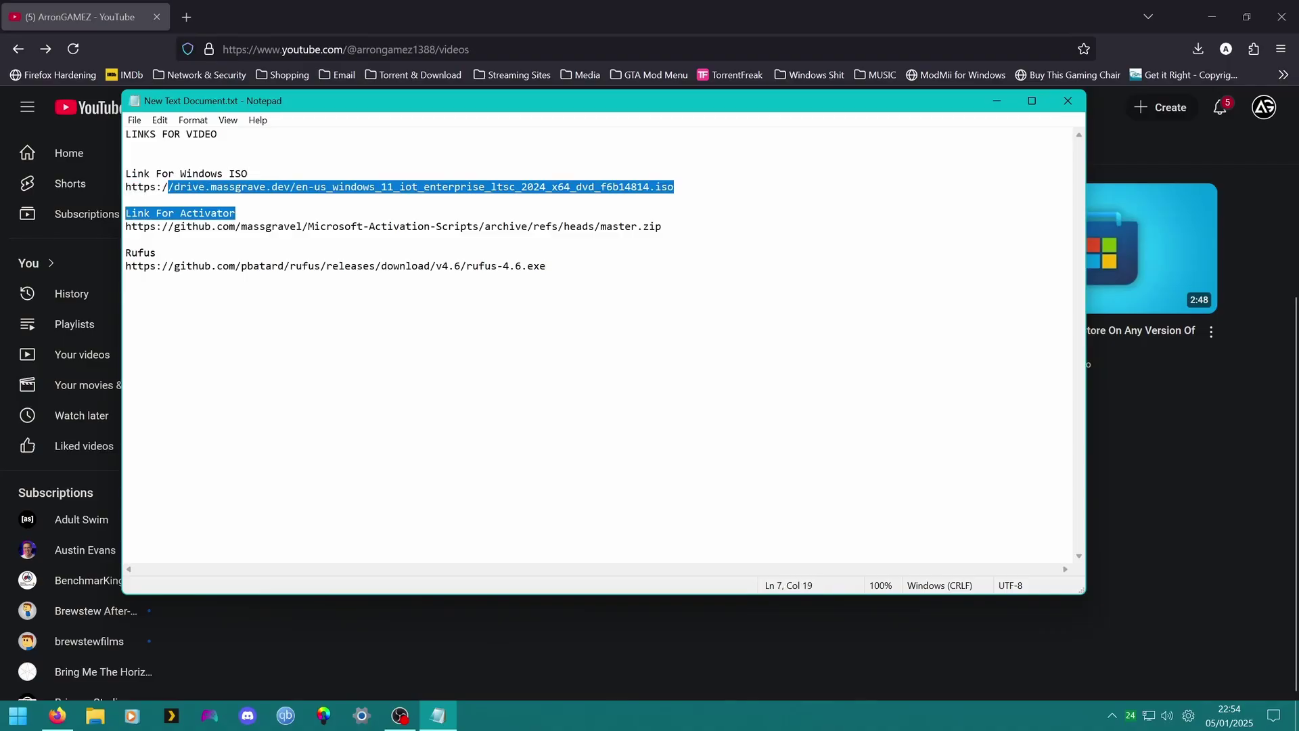
pyautogui.click(211, 226)
pyautogui.moveTo(131, 226); pyautogui.dragTo(126, 239)
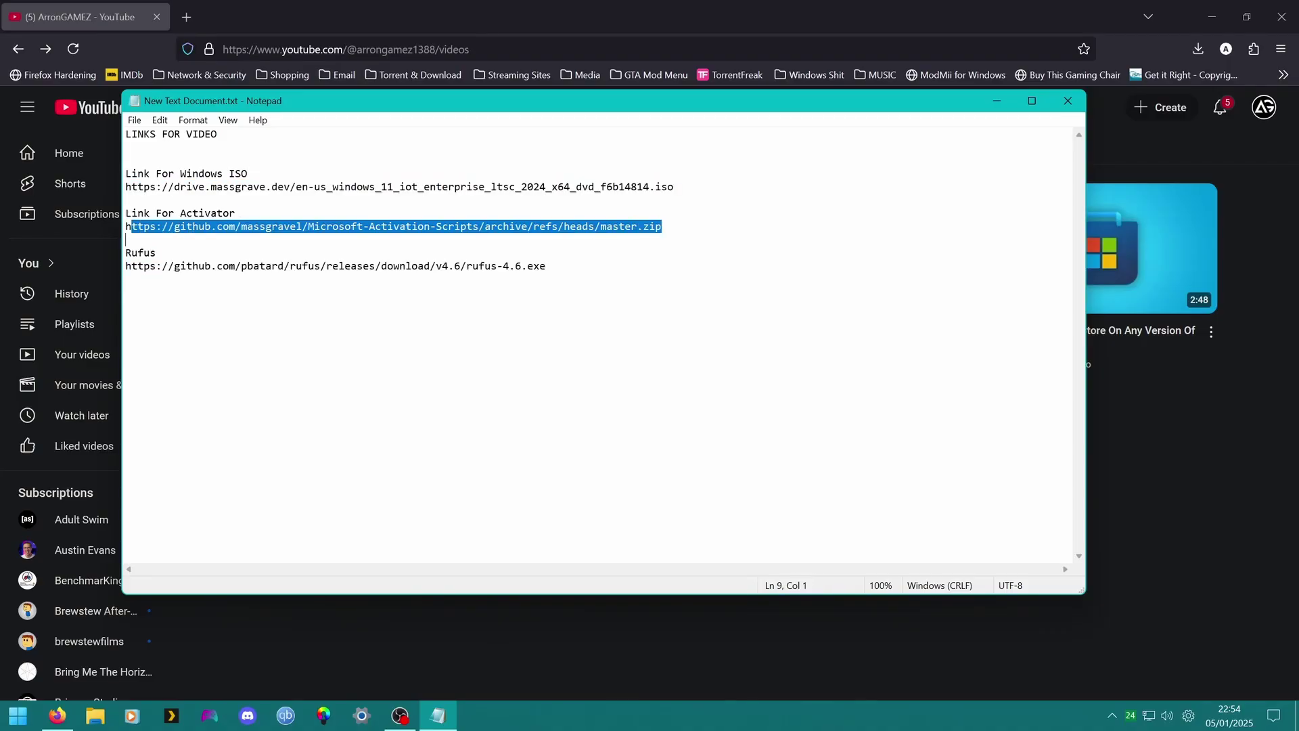
pyautogui.click(126, 239)
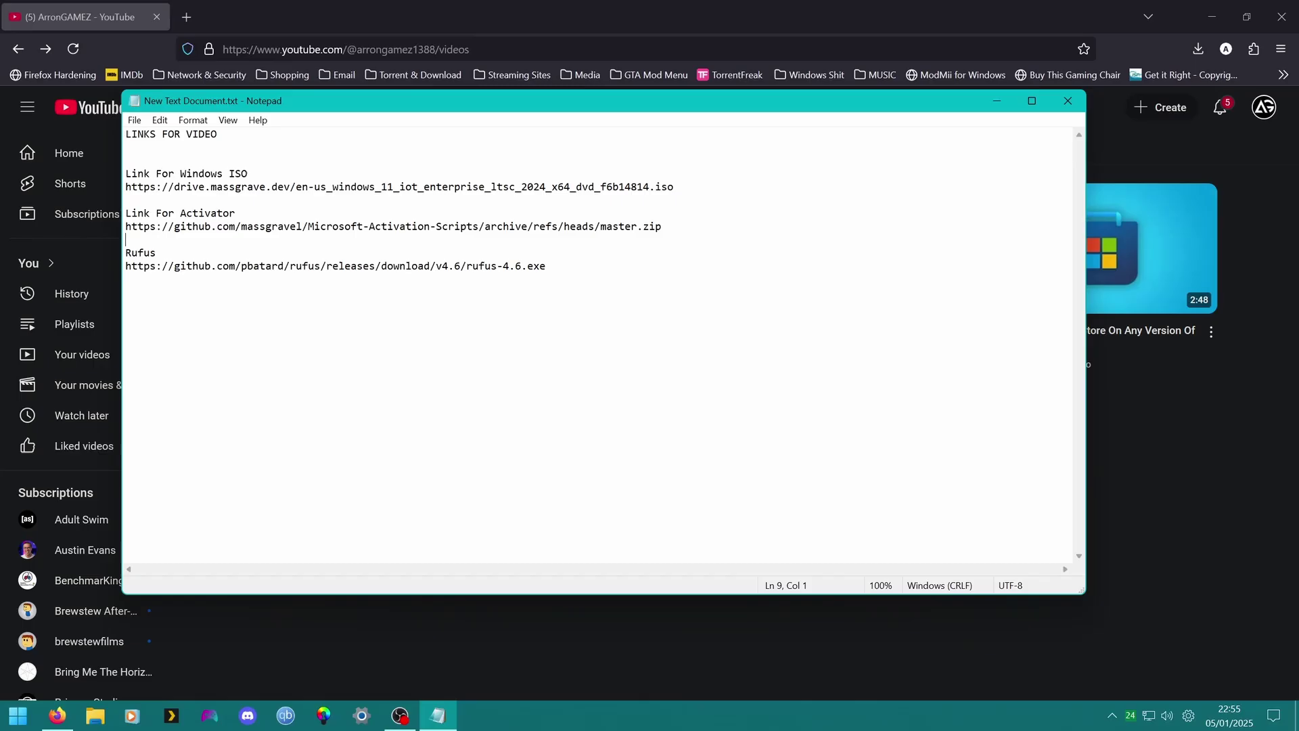
pyautogui.moveTo(546, 266); pyautogui.dragTo(126, 253)
pyautogui.moveTo(474, 100); pyautogui.dragTo(851, 128)
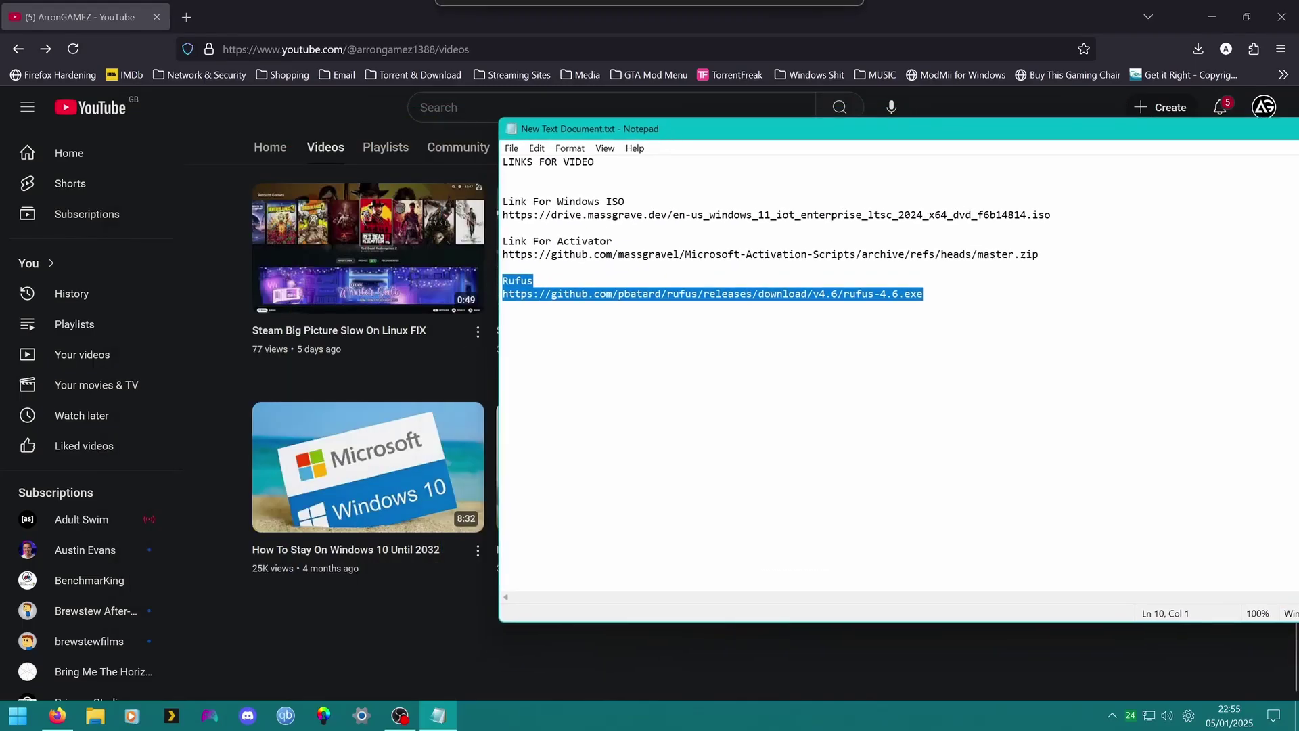
pyautogui.click(504, 306)
pyautogui.moveTo(744, 129); pyautogui.dragTo(526, 140)
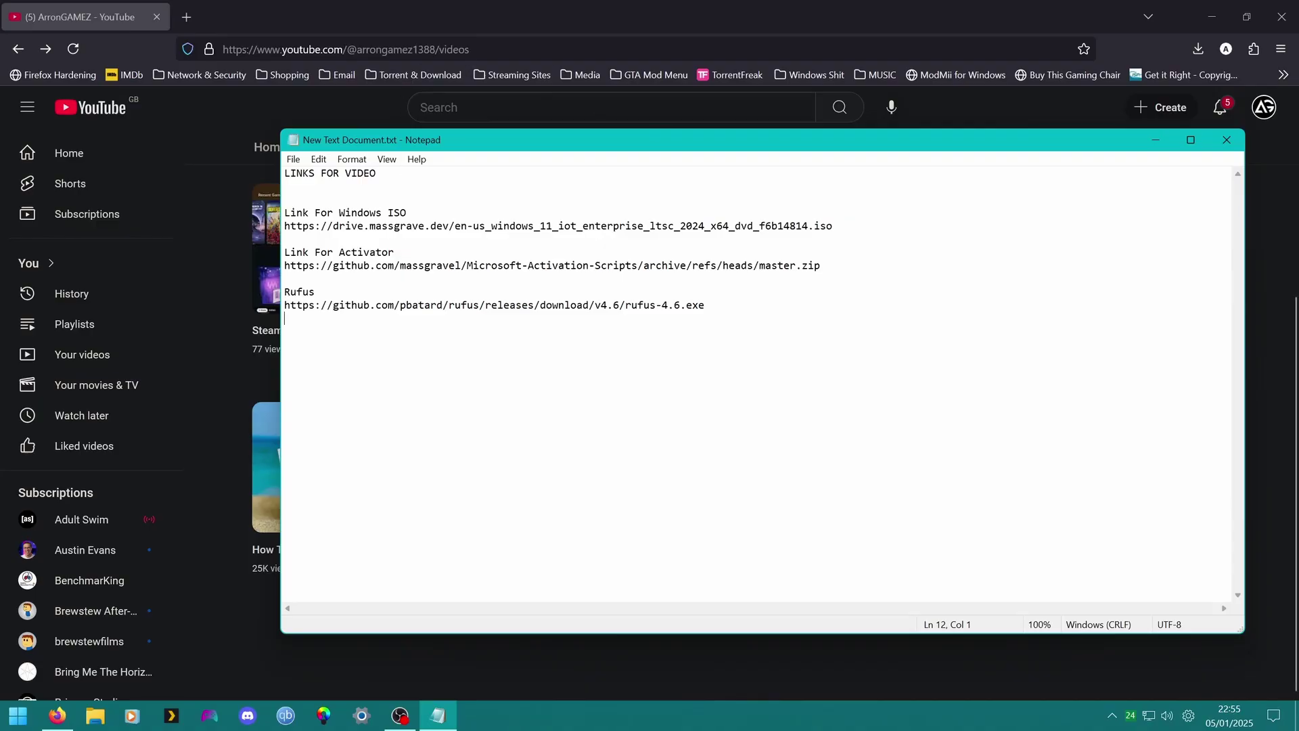
# Copy the Windows ISO link from the notes and load it in a new Firefox tab
pyautogui.moveTo(833, 226); pyautogui.dragTo(285, 226)
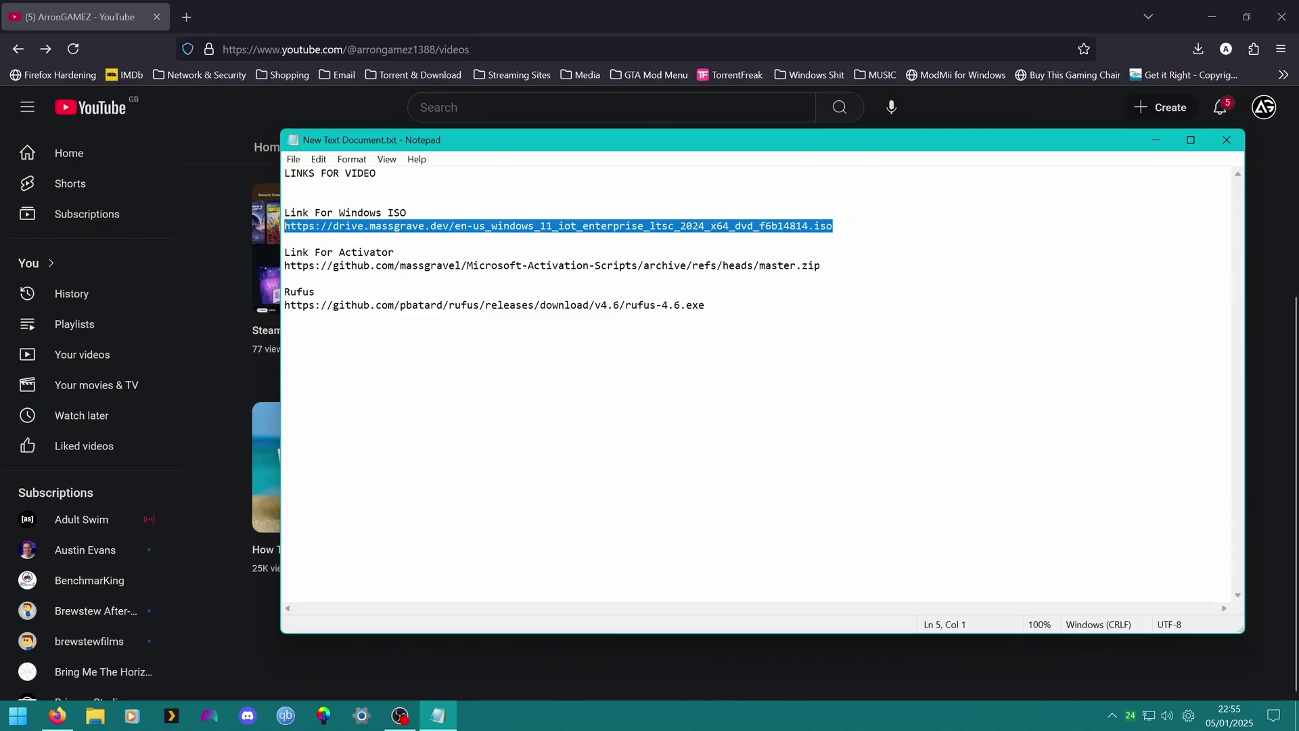
pyautogui.hotkey('ctrl', 'c')
pyautogui.hotkey('alt', 'Tab')
pyautogui.hotkey('ctrl', 't')
pyautogui.hotkey('ctrl', 'v')
pyautogui.press('Return')
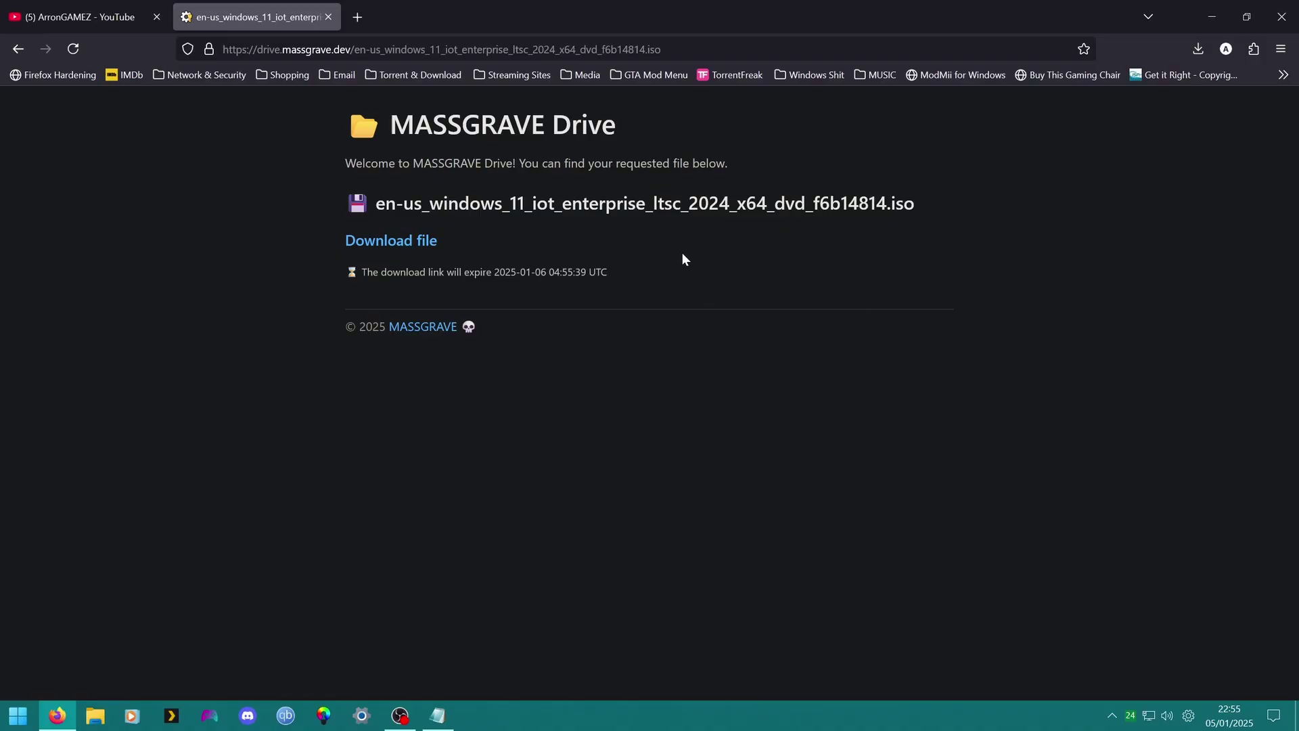
# Start downloading the Windows 11 IoT Enterprise LTSC ISO and close its download page
pyautogui.click(347, 242)
pyautogui.middleClick(201, 20)
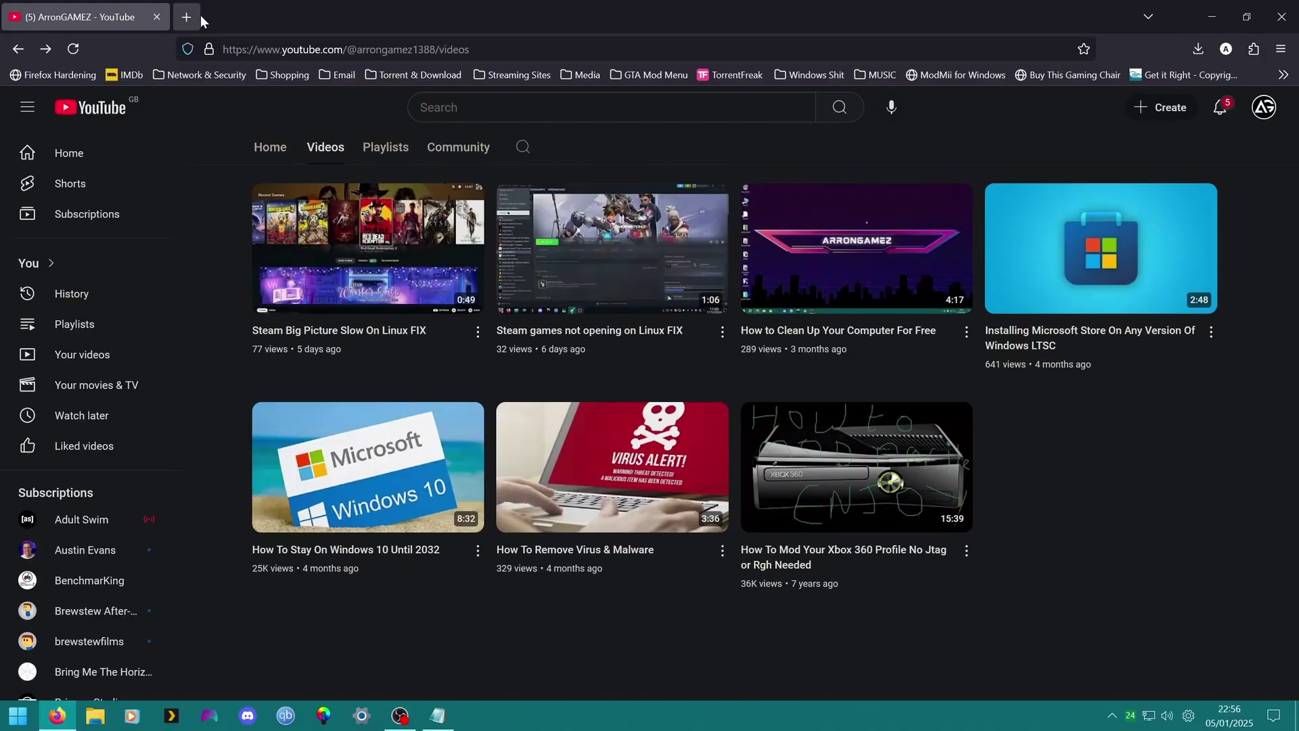
pyautogui.click(199, 19)
# Copy the Rufus link from the notes and download rufus-4.6.exe in Firefox
pyautogui.click(438, 716)
pyautogui.hotkey('ctrl', 'End')
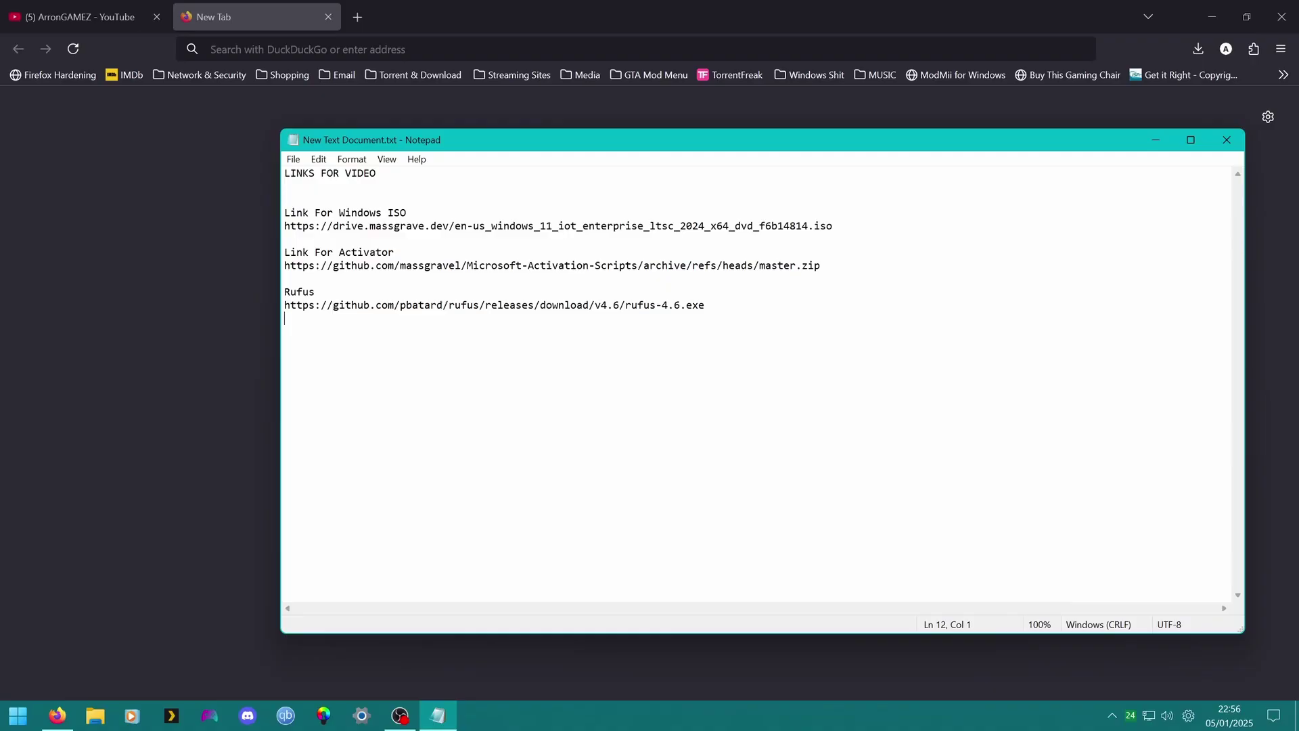
pyautogui.hotkey('shift', 'Up')
pyautogui.hotkey('ctrl', 'c')
pyautogui.hotkey('alt', 'Tab')
pyautogui.hotkey('ctrl', 'v')
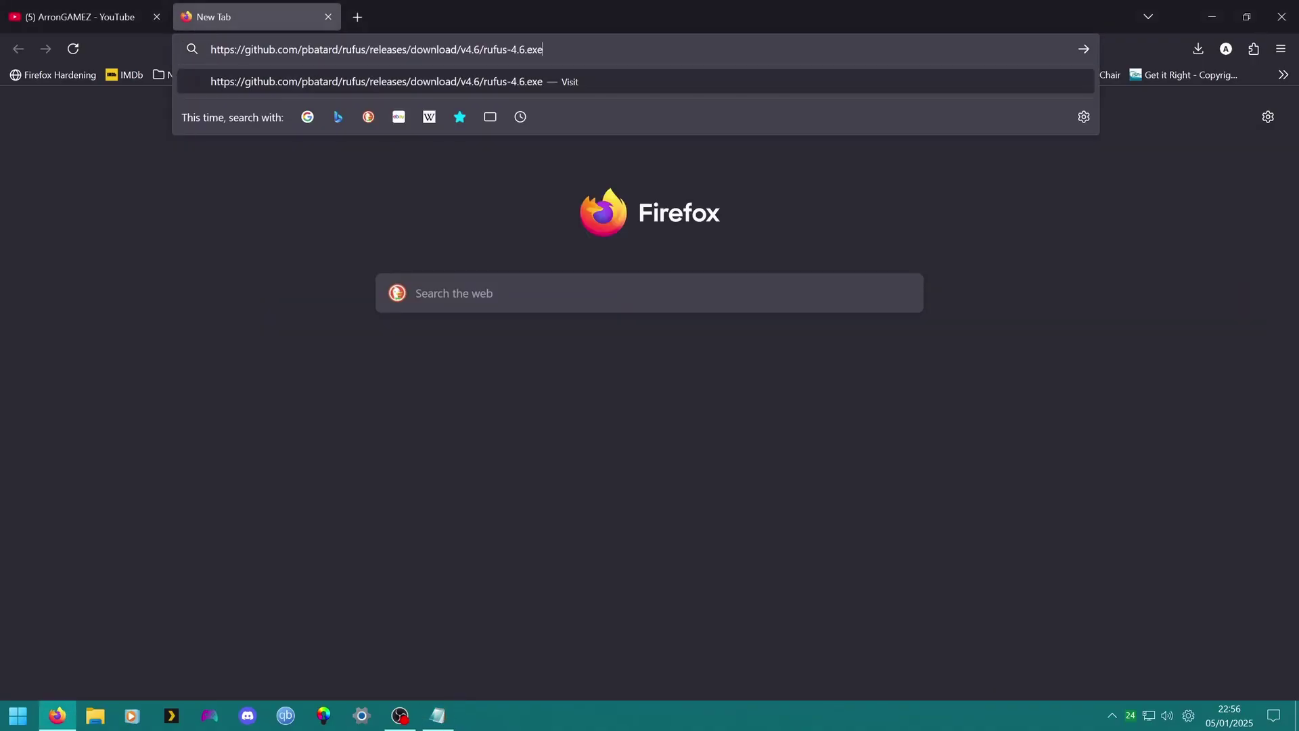
pyautogui.press('Return')
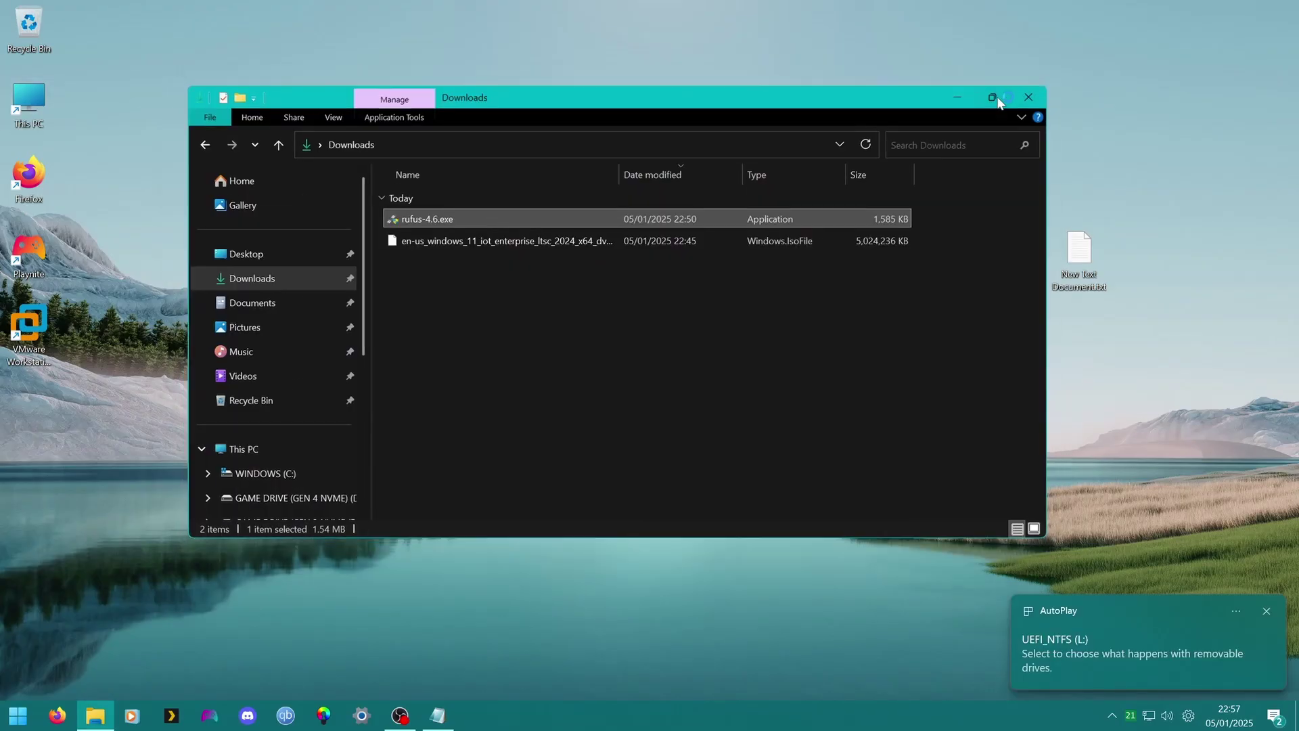
# Load the Windows 11 LTSC ISO in Rufus as the disk image boot selection
pyautogui.click(1002, 95)
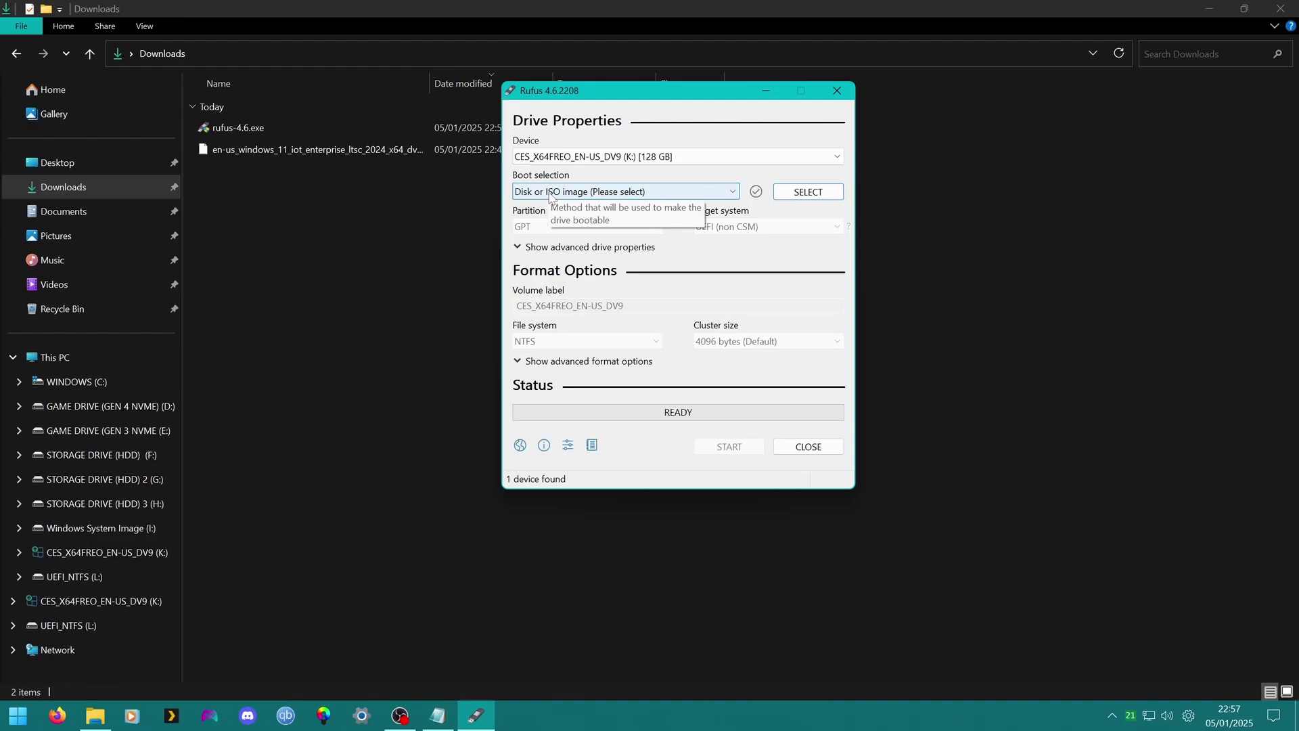
pyautogui.click(549, 191)
pyautogui.click(576, 217)
pyautogui.click(808, 191)
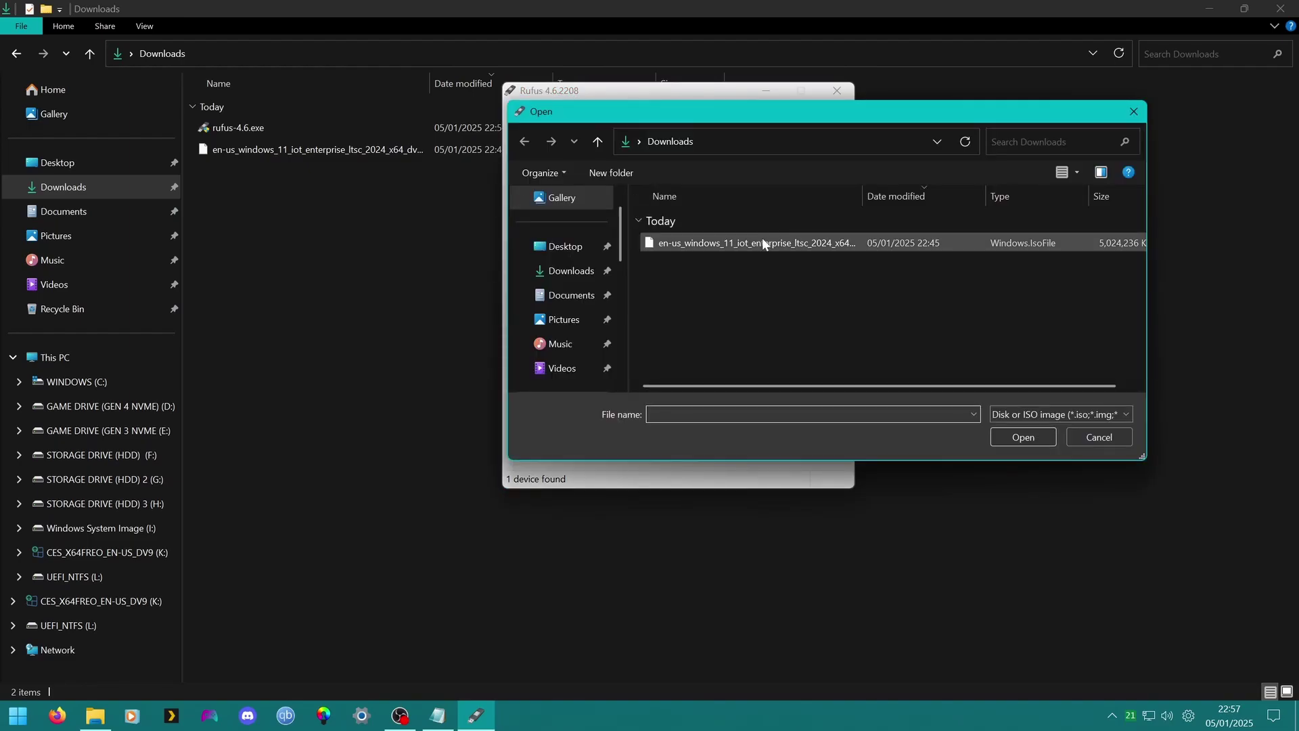
pyautogui.doubleClick(763, 241)
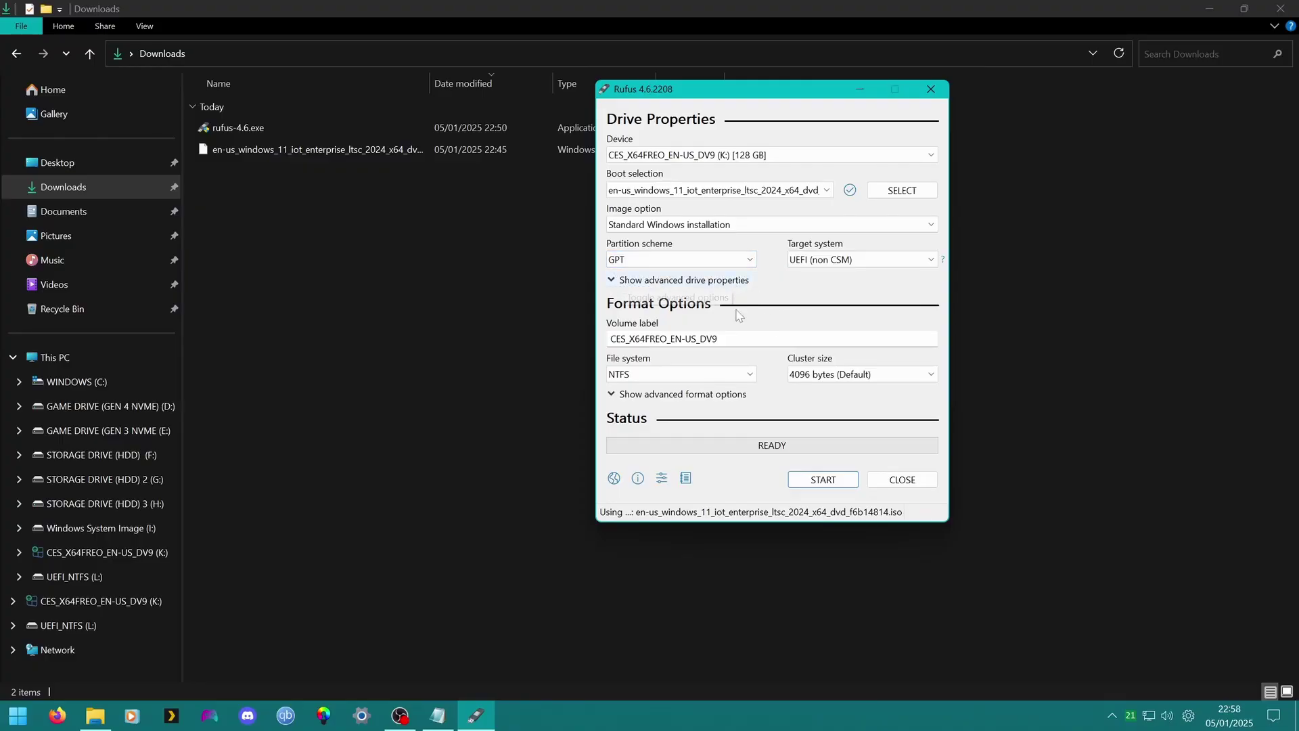
# Set the partition scheme to GPT and start writing the 128 GB USB drive
pyautogui.click(720, 262)
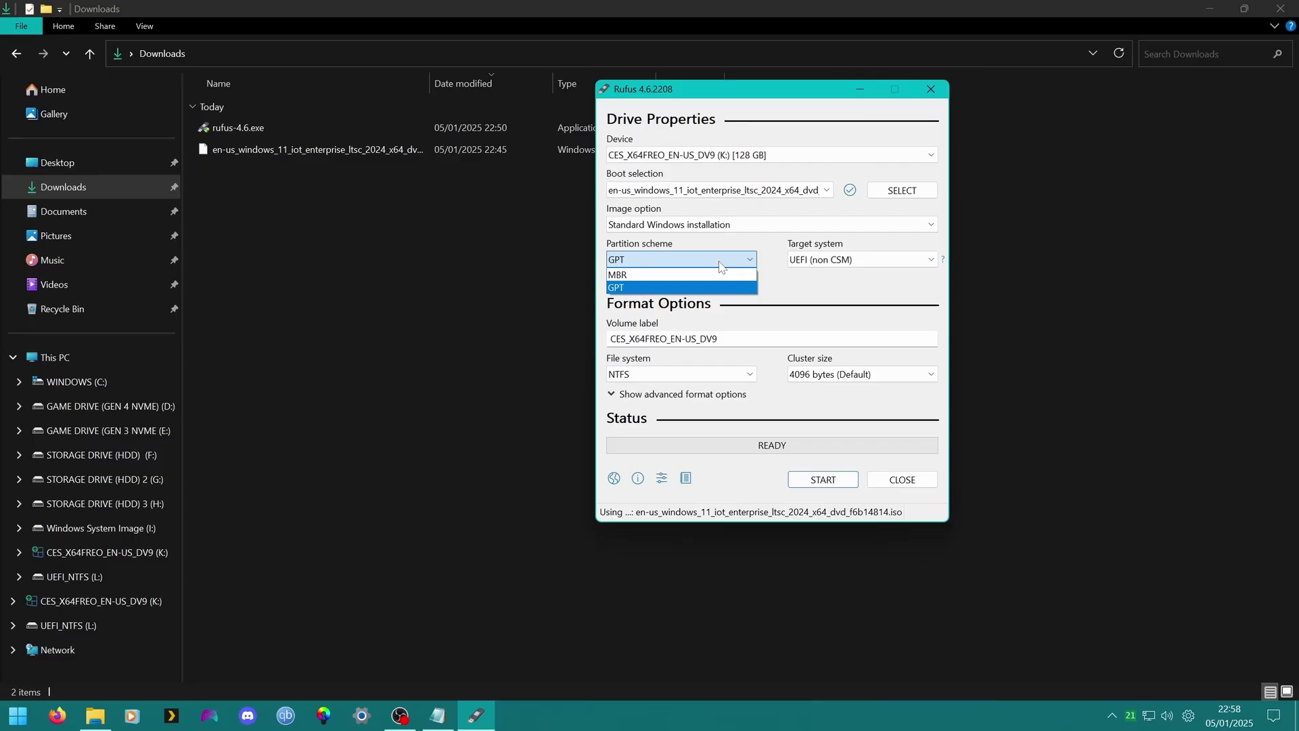
pyautogui.click(718, 274)
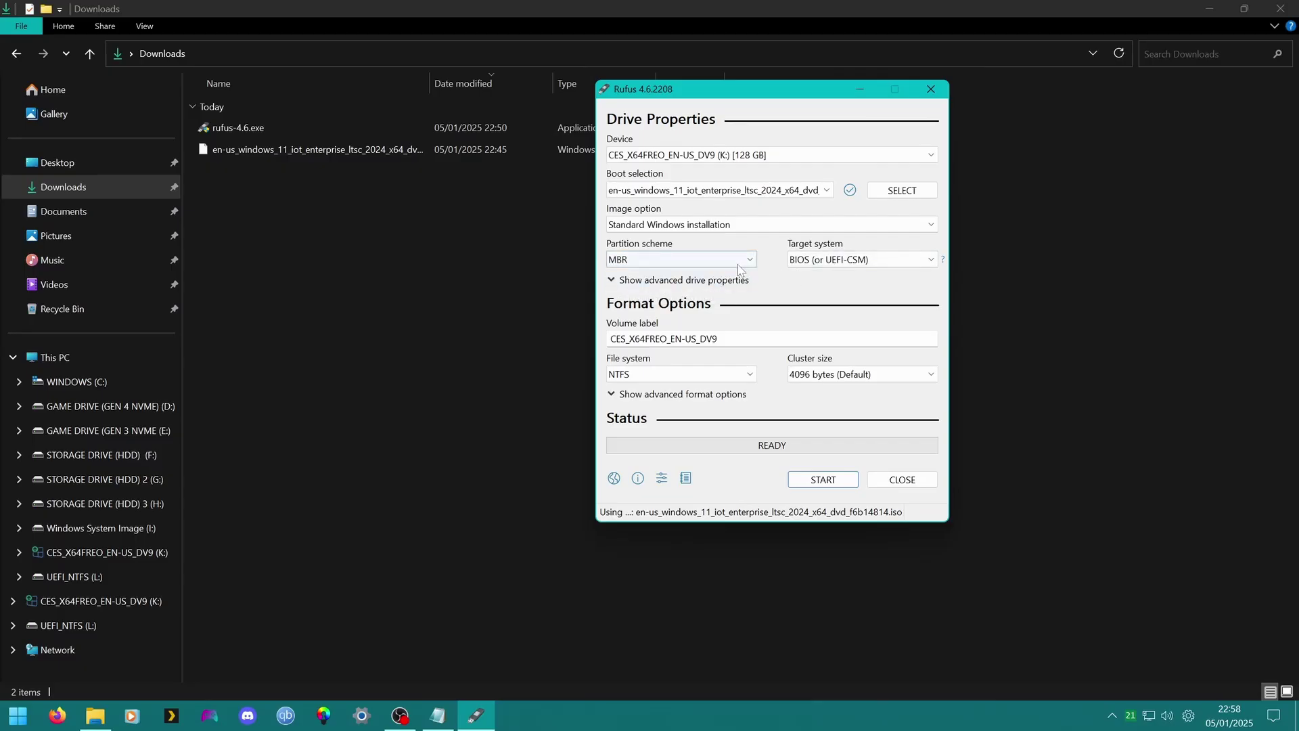
pyautogui.click(737, 264)
pyautogui.click(718, 286)
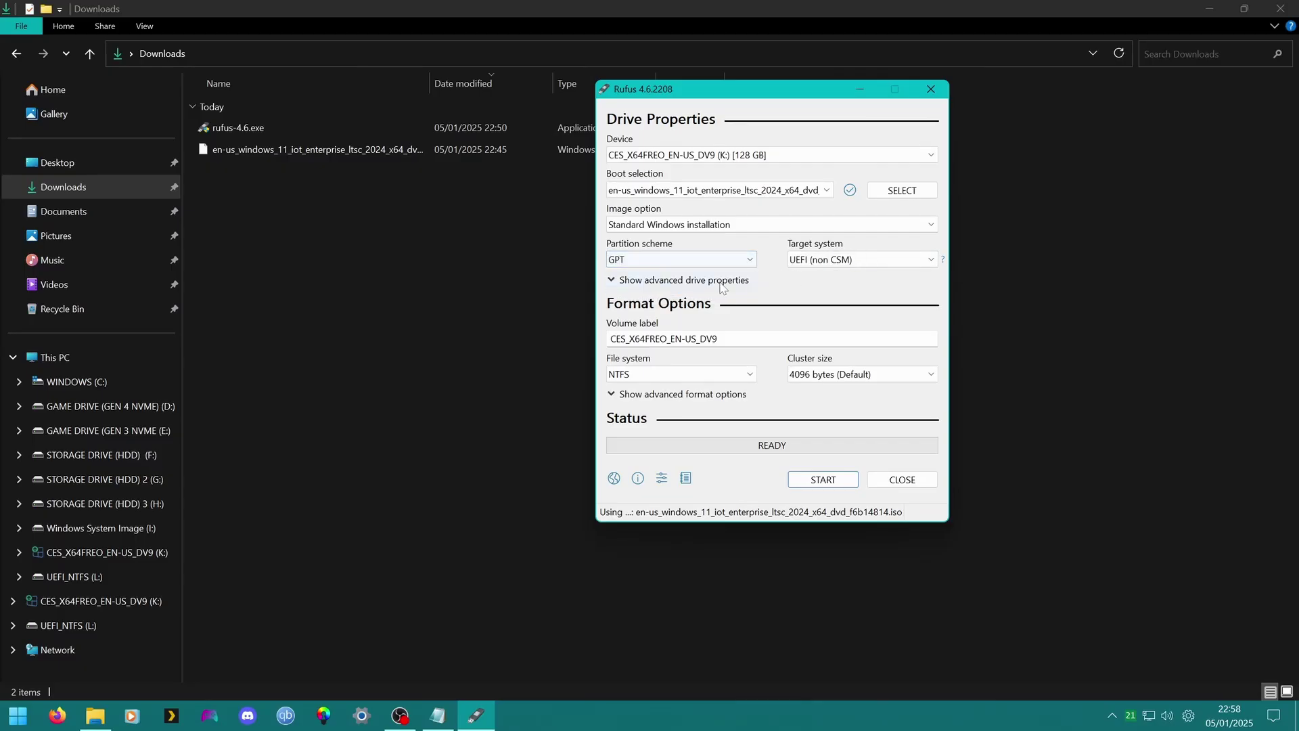
pyautogui.click(669, 264)
pyautogui.moveTo(744, 94); pyautogui.dragTo(707, 118)
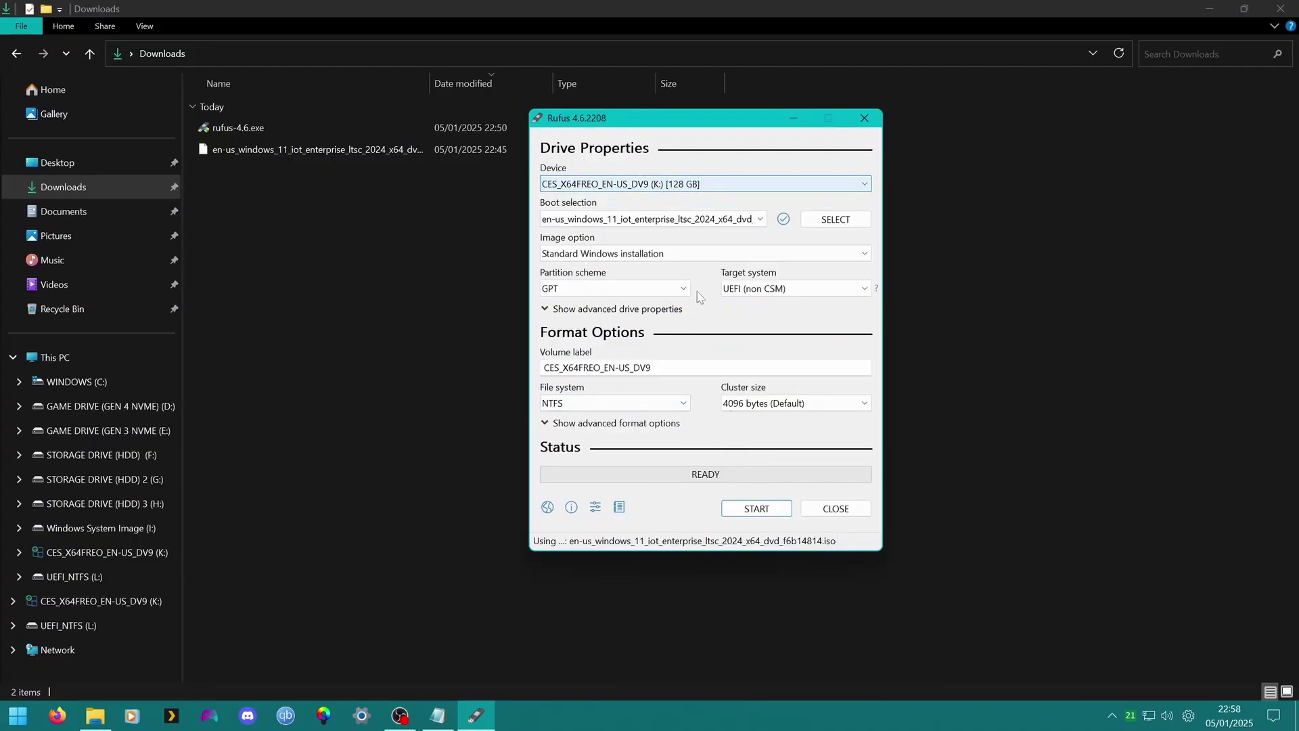
pyautogui.click(741, 513)
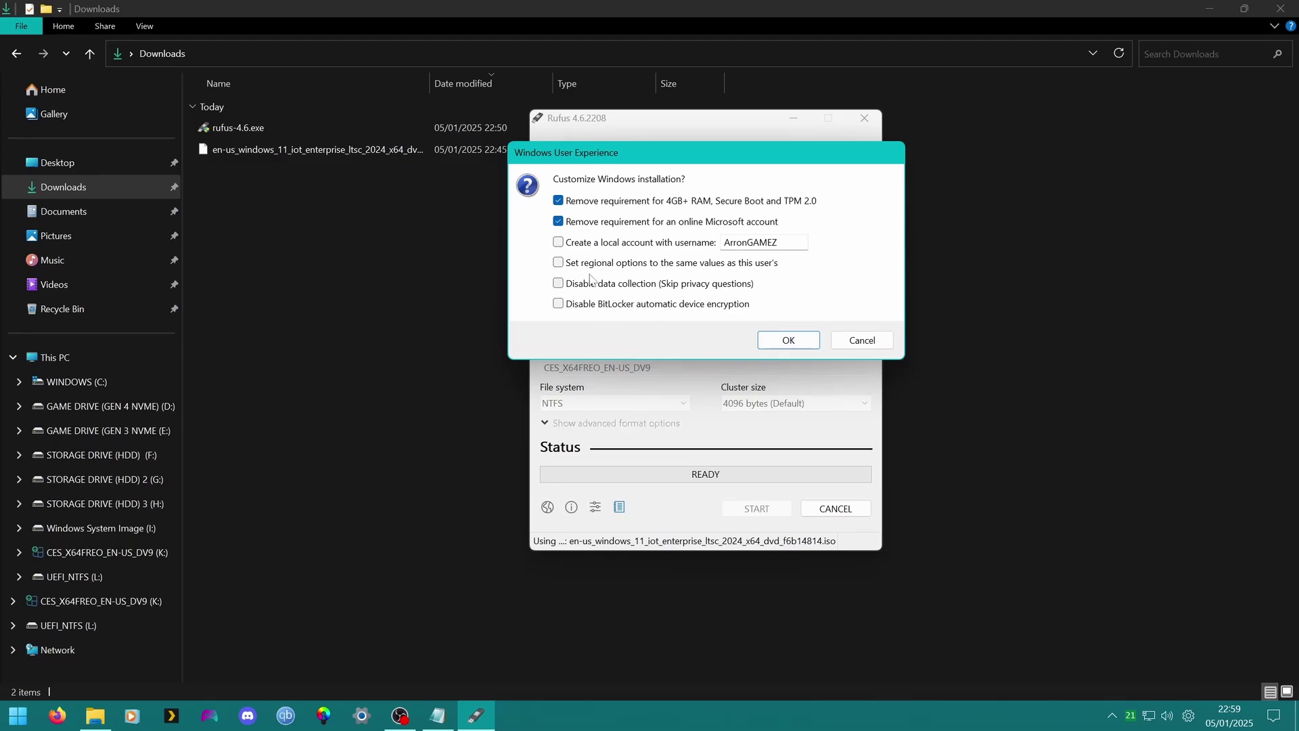
# Accept removing hardware and online-account requirements, confirm erasing the USB drive, then launch VMware Workstation
pyautogui.click(767, 344)
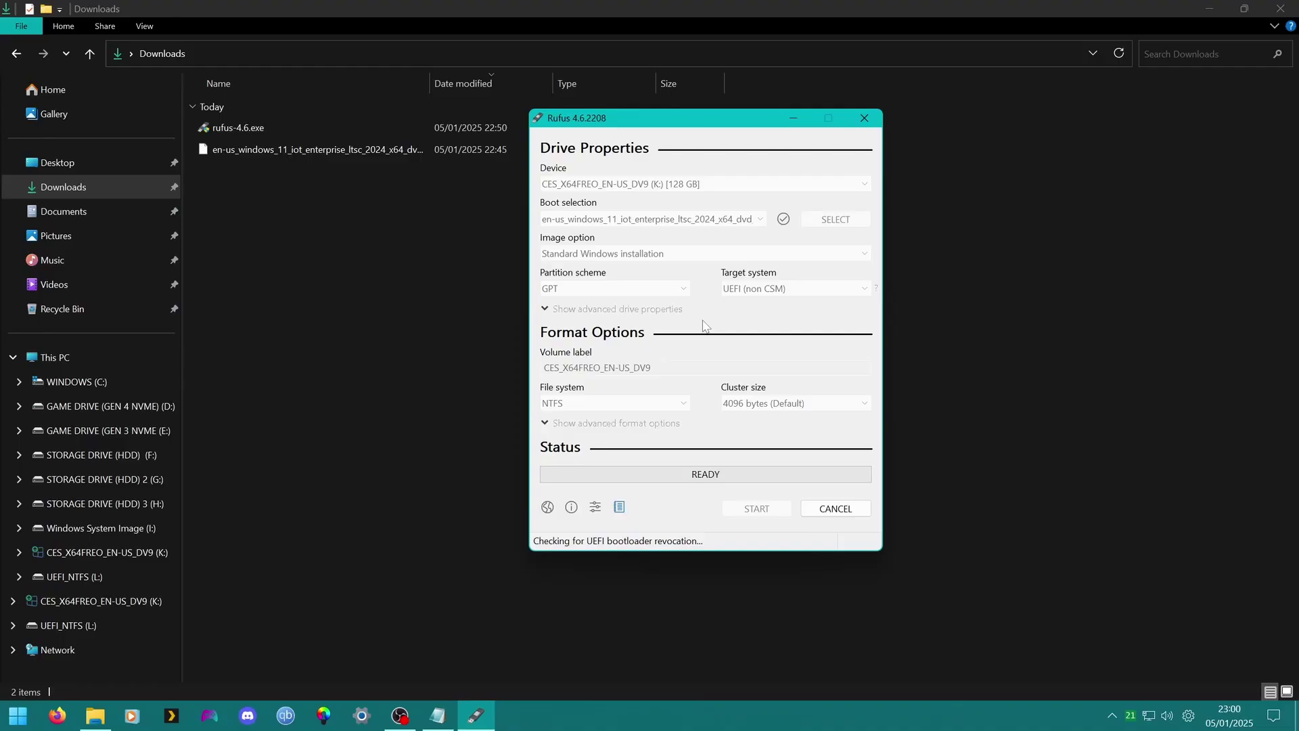
pyautogui.click(700, 412)
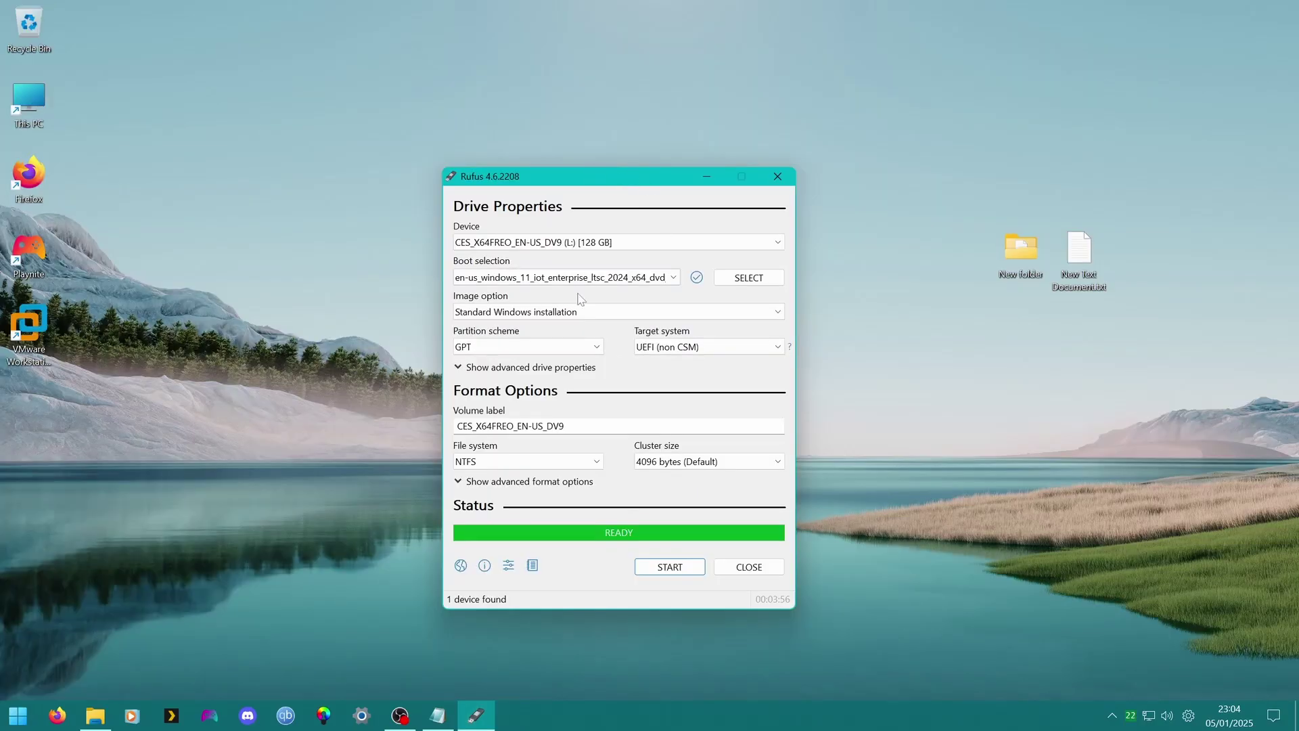
pyautogui.moveTo(634, 183); pyautogui.dragTo(629, 182)
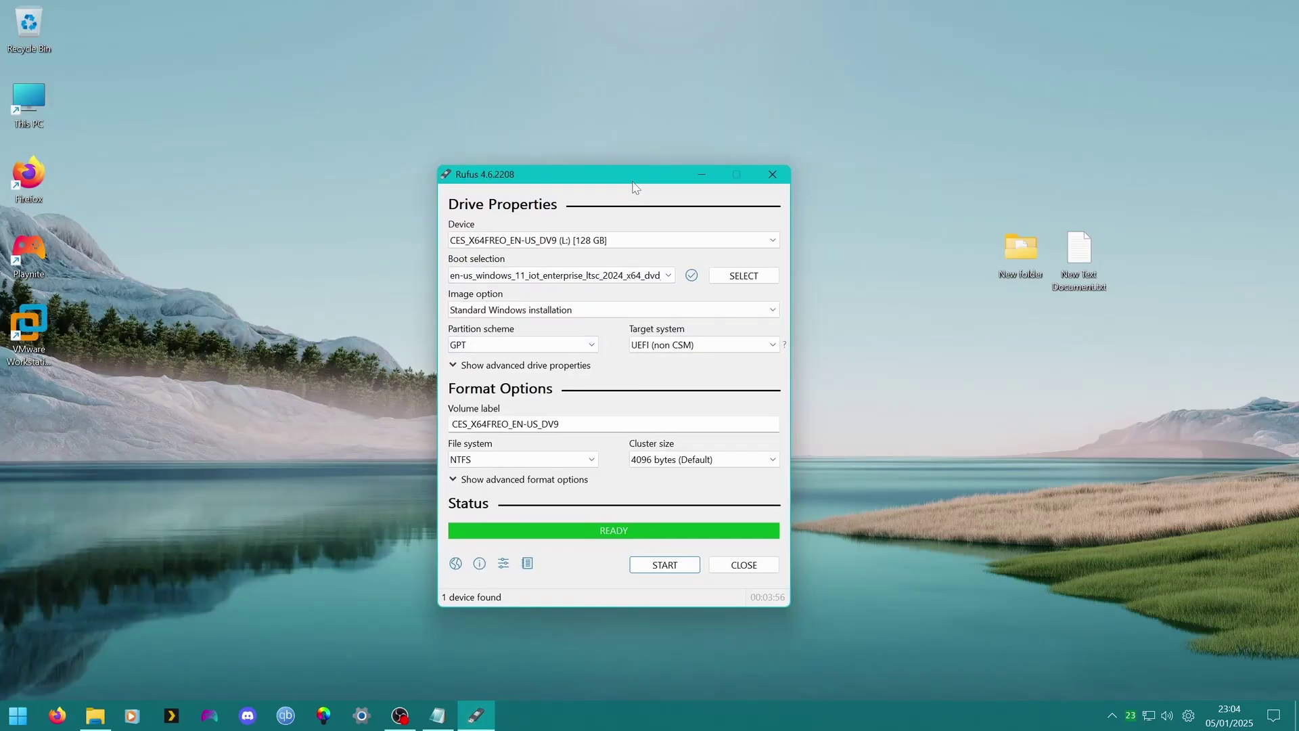
pyautogui.click(28, 331)
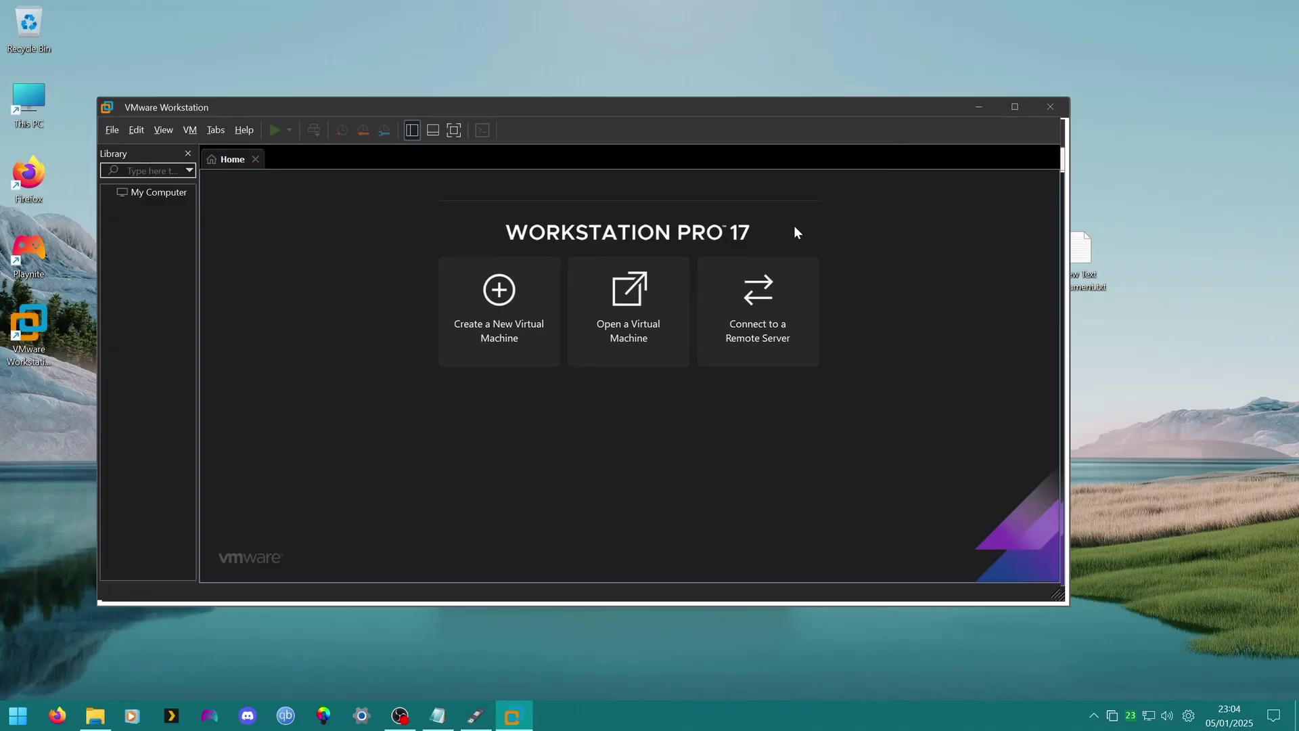
# Create a new virtual machine and reach the Guest Operating System Installation page
pyautogui.moveTo(475, 715)
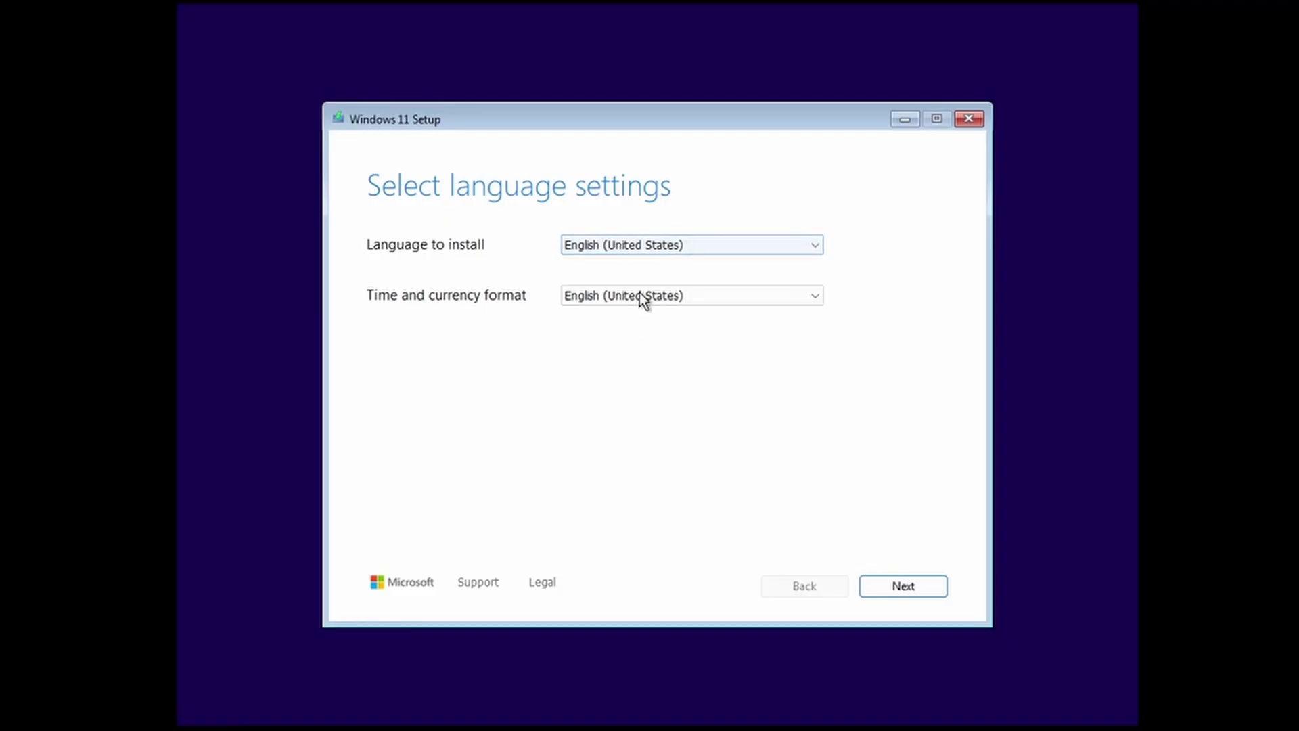
# Set time and currency format to English (United Kingdom) and choose to install Windows 11
pyautogui.click(644, 296)
pyautogui.scroll(1, 680, 349)
pyautogui.click(664, 337)
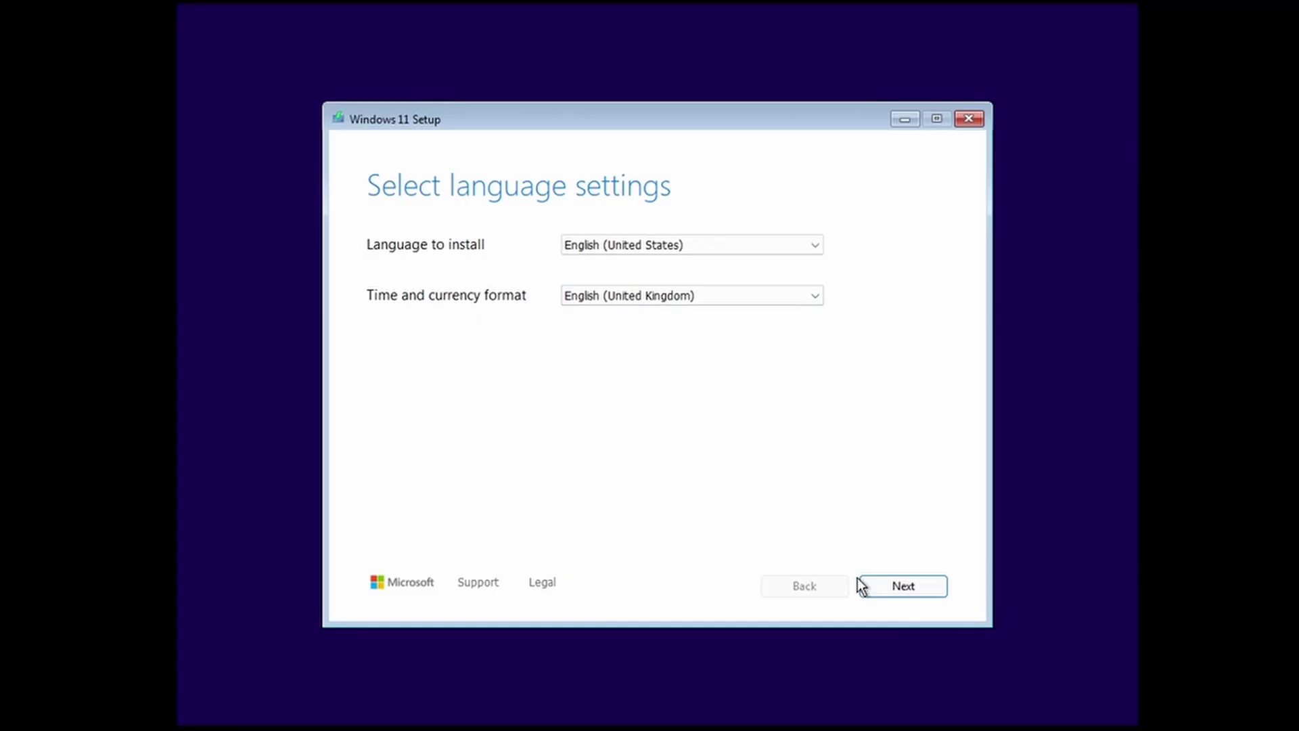
pyautogui.click(894, 592)
pyautogui.click(897, 589)
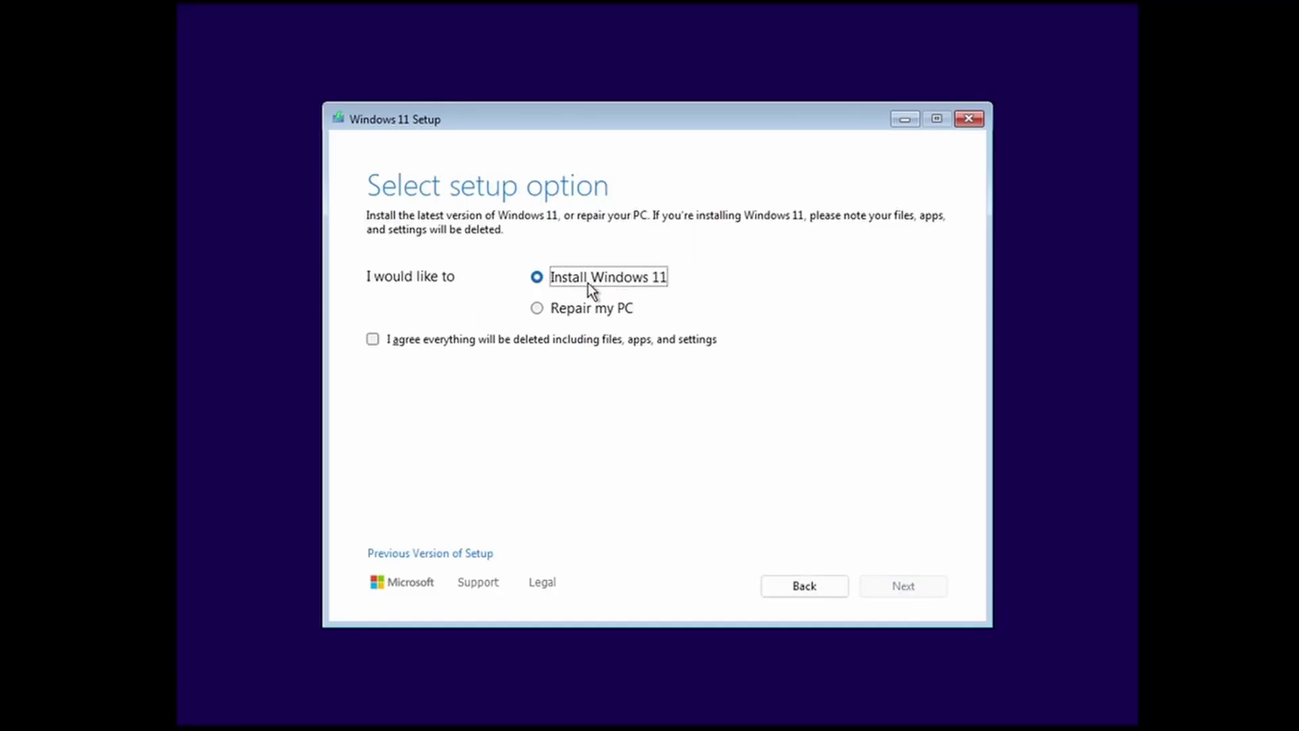
pyautogui.click(425, 340)
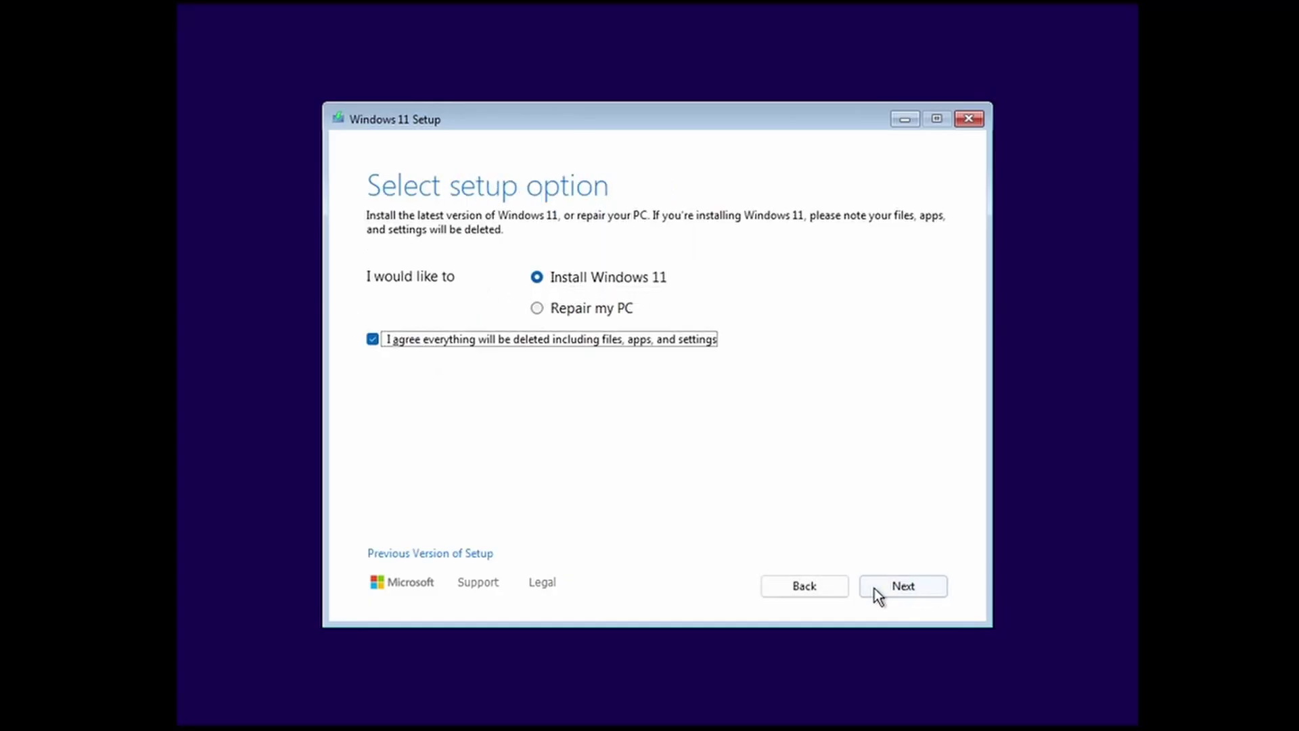
pyautogui.click(874, 588)
# Skip the product key, pick Windows 11 IoT Enterprise LTSC, and accept the license terms
pyautogui.click(464, 529)
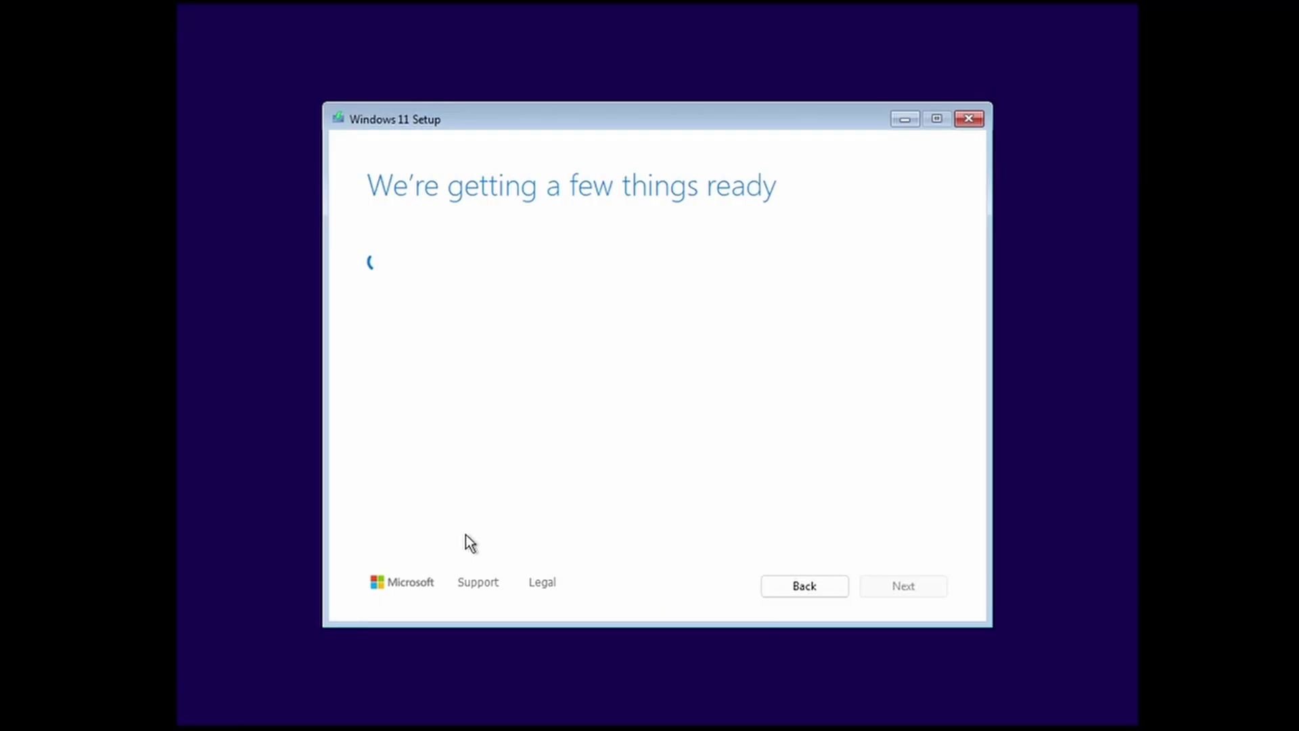
pyautogui.click(514, 269)
pyautogui.click(528, 303)
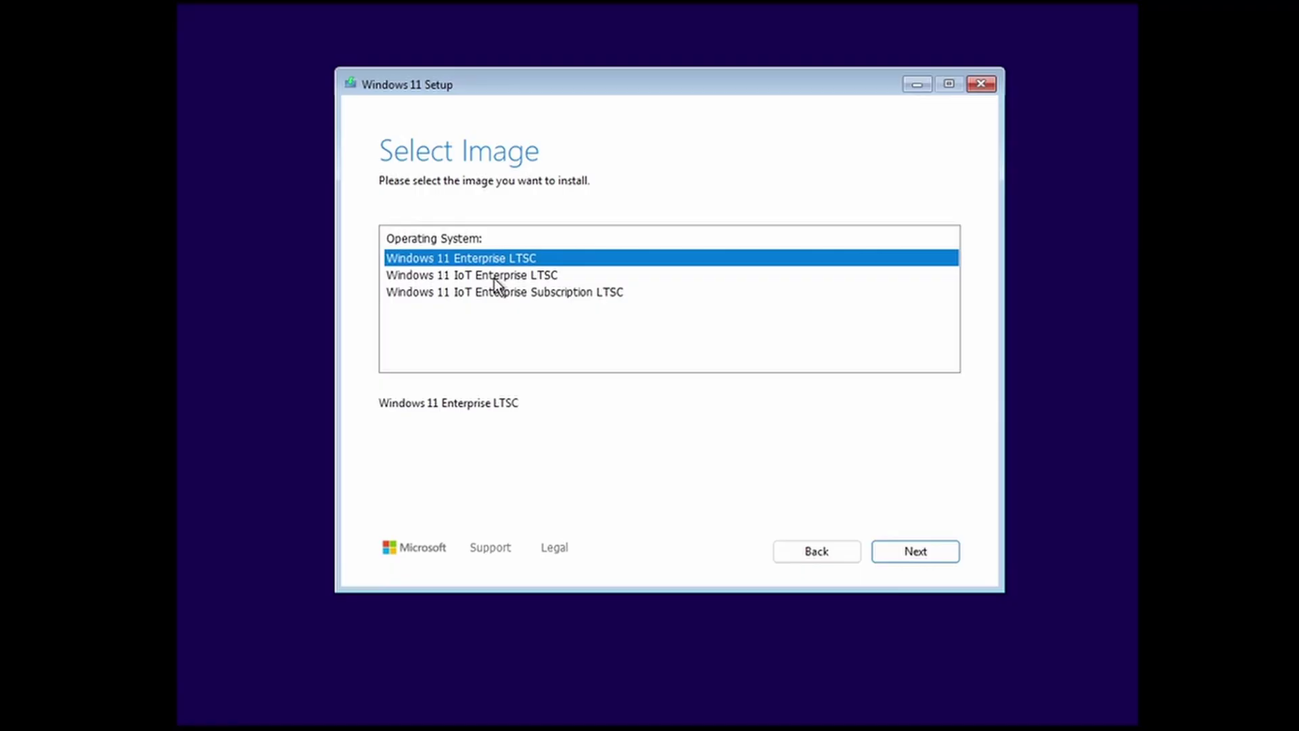
pyautogui.click(496, 276)
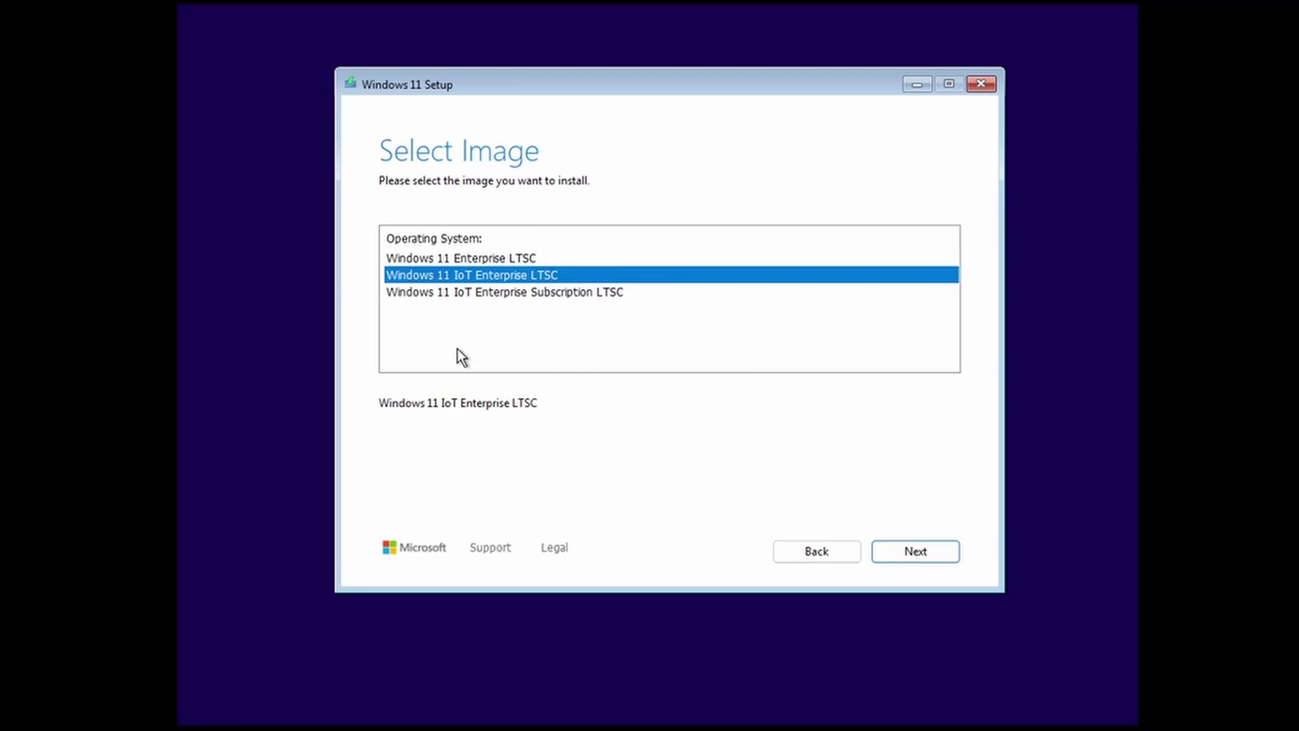
pyautogui.click(921, 562)
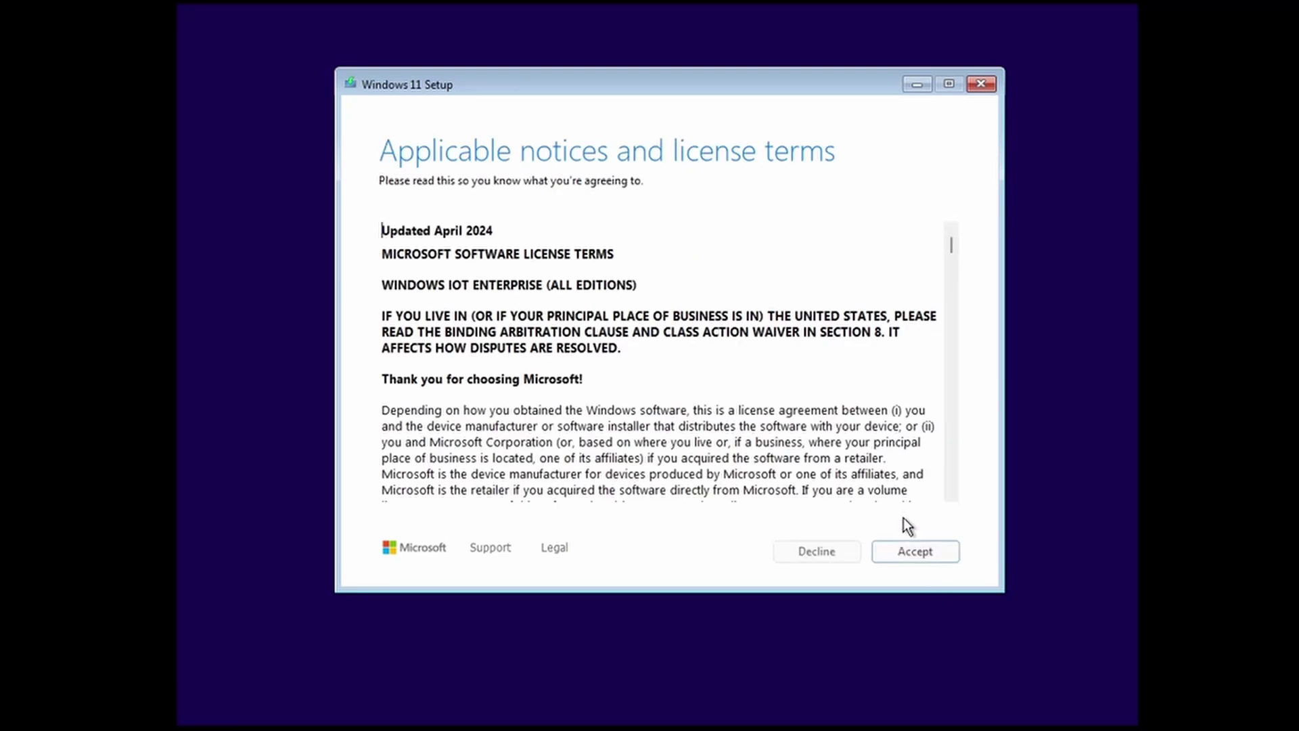
pyautogui.click(910, 549)
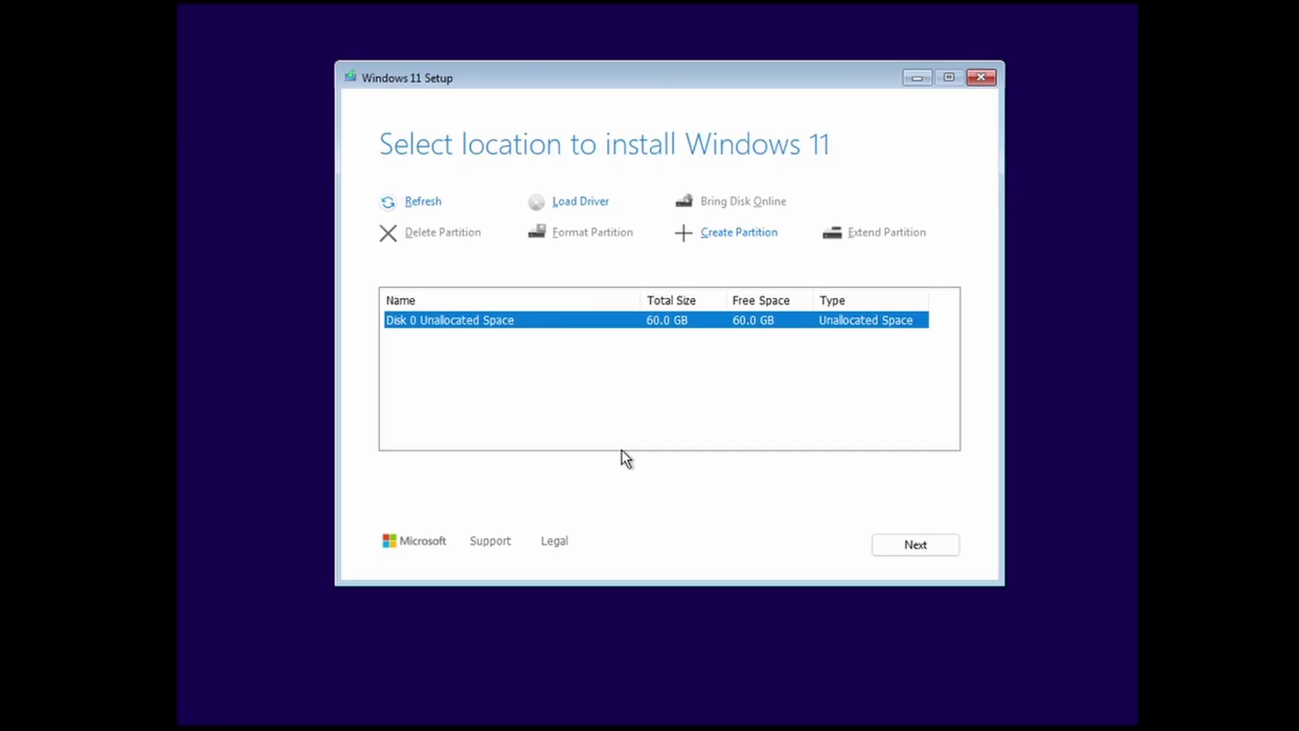
# Create a new partition on Disk 0's 60 GB unallocated space
pyautogui.moveTo(675, 79); pyautogui.dragTo(697, 104)
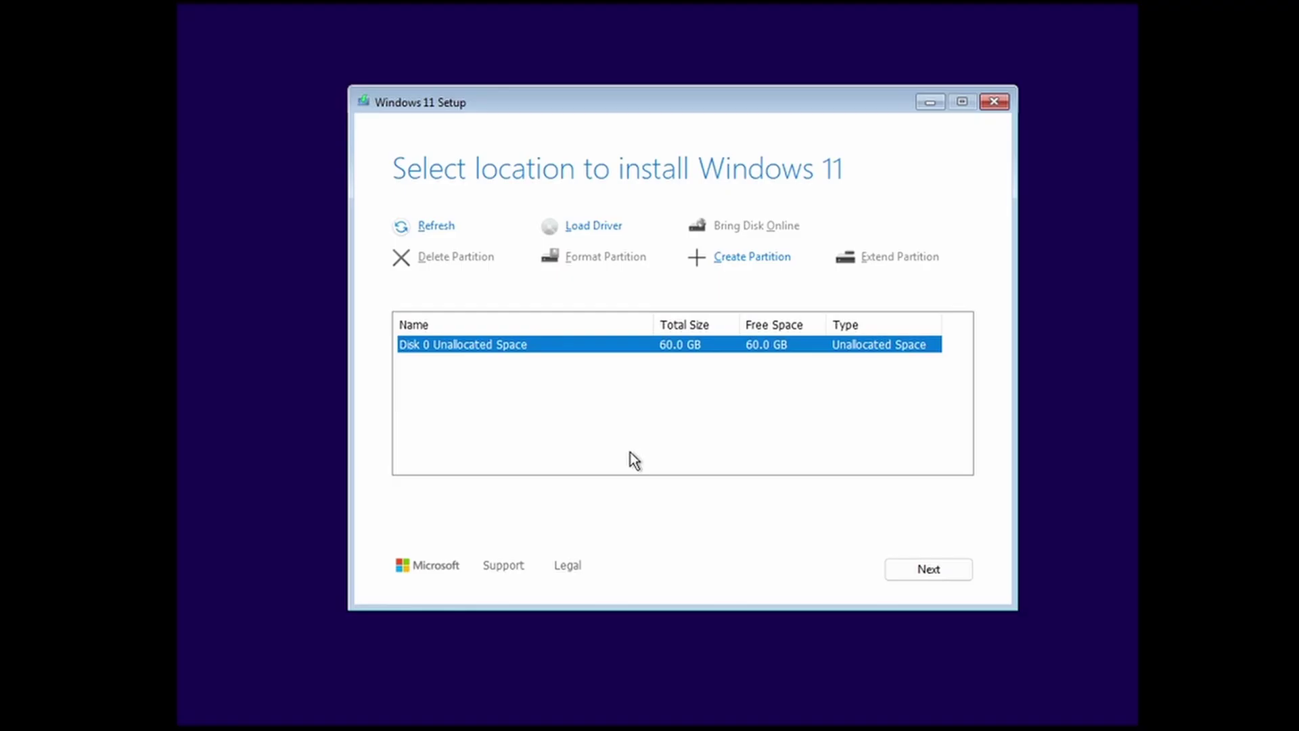
pyautogui.click(654, 461)
pyautogui.click(743, 260)
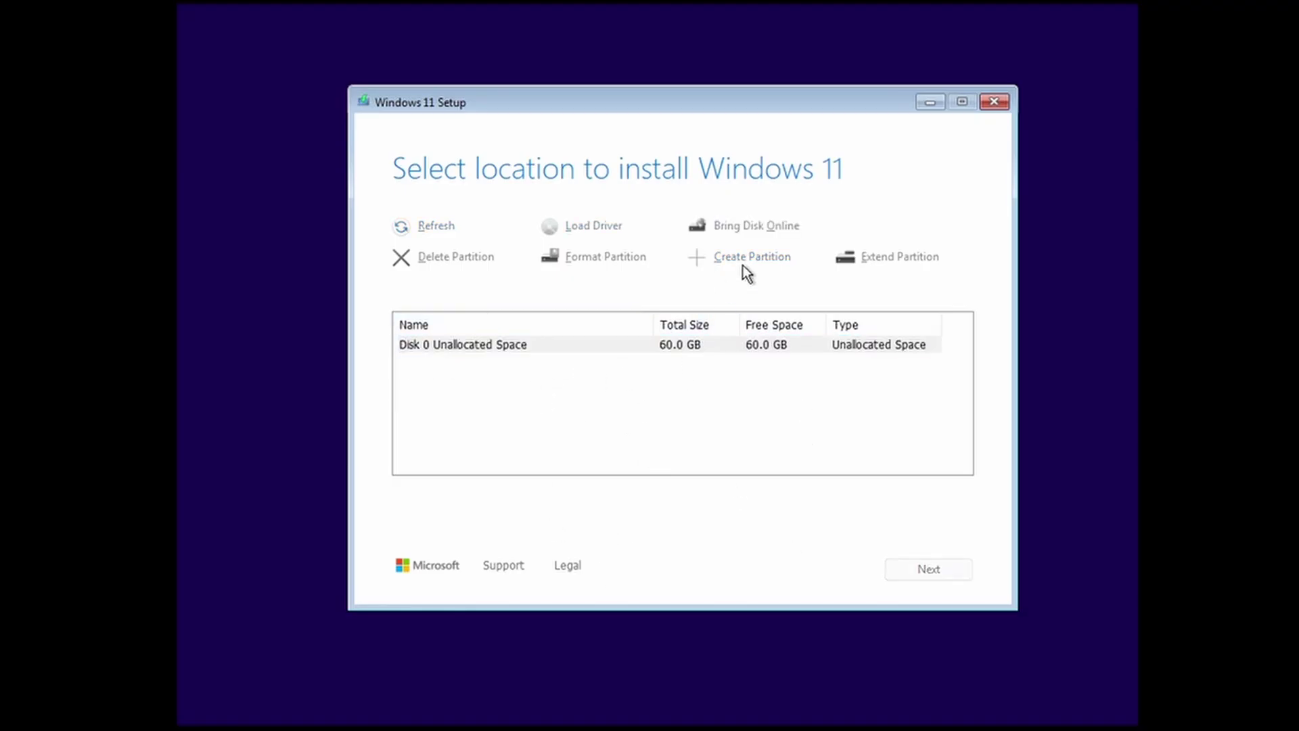
pyautogui.click(681, 377)
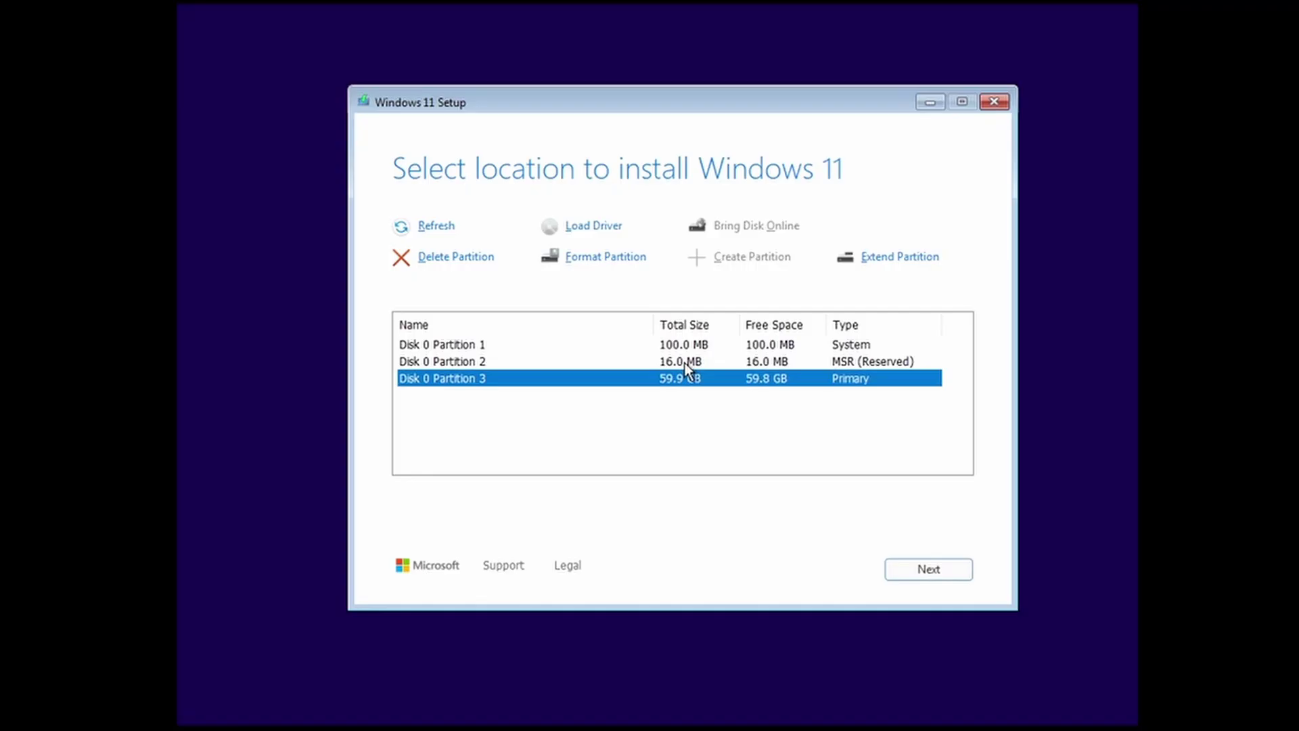
# Delete the new Disk 0 partitions and install Windows 11 onto the 60 GB unallocated space
pyautogui.click(685, 361)
pyautogui.click(684, 351)
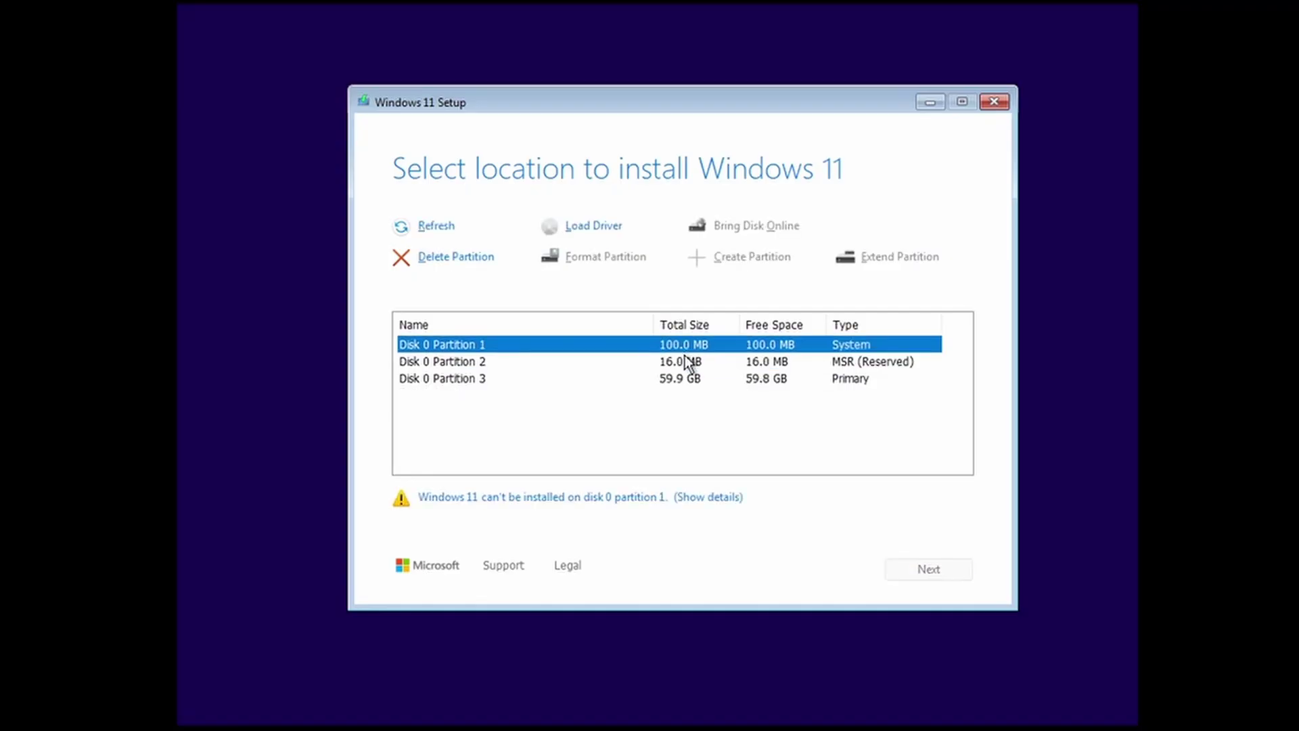
pyautogui.click(481, 263)
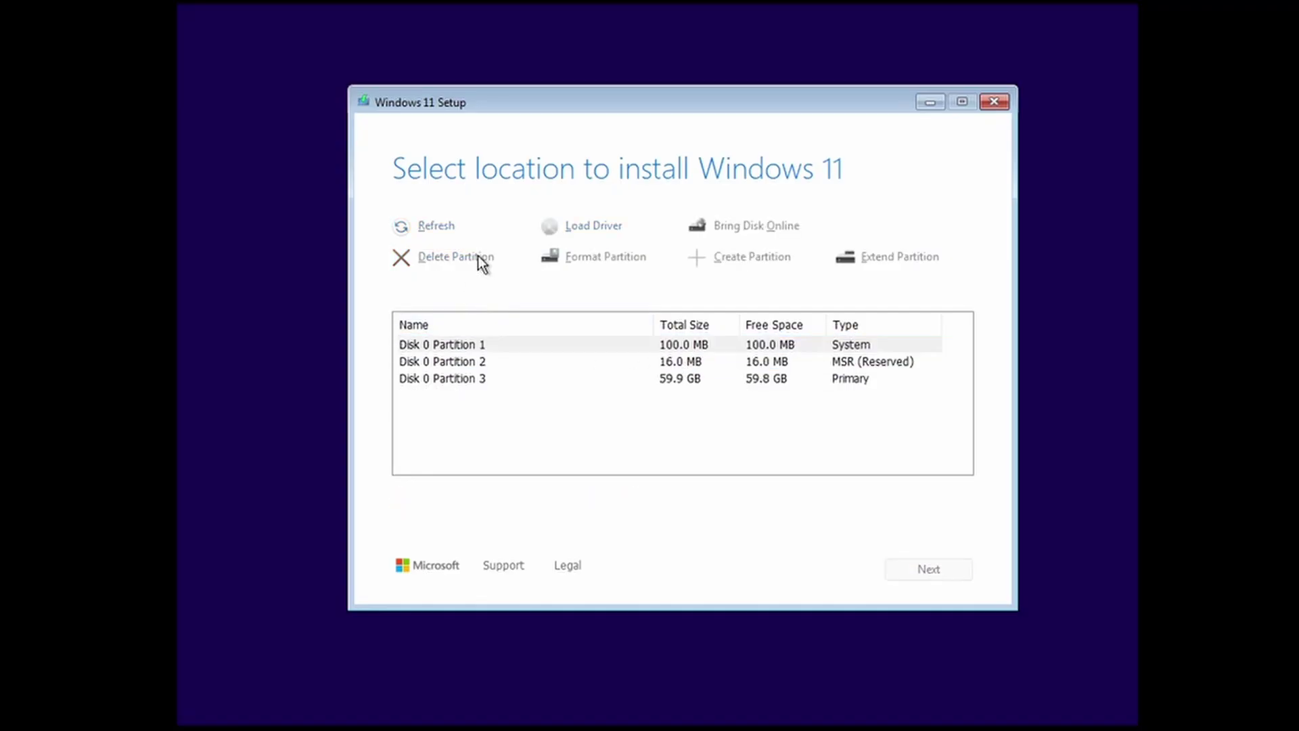
pyautogui.click(617, 358)
pyautogui.click(465, 376)
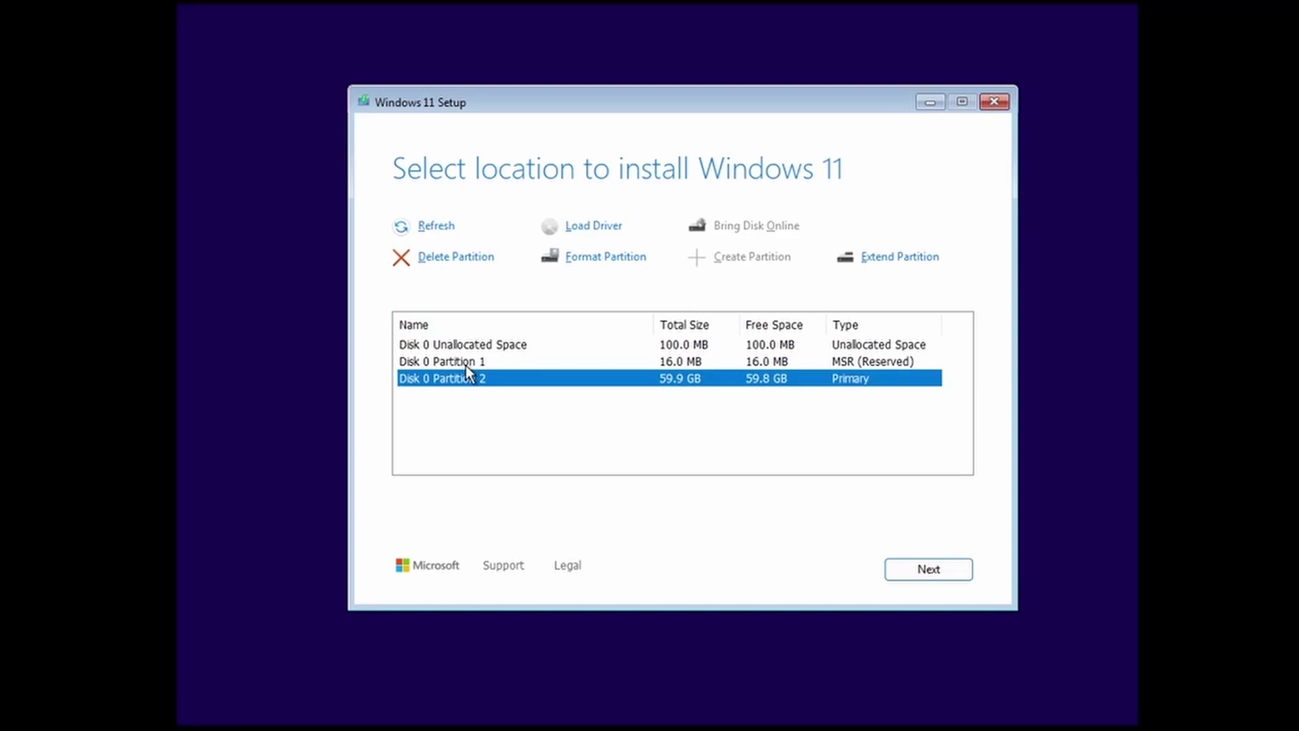
pyautogui.click(464, 362)
pyautogui.click(424, 262)
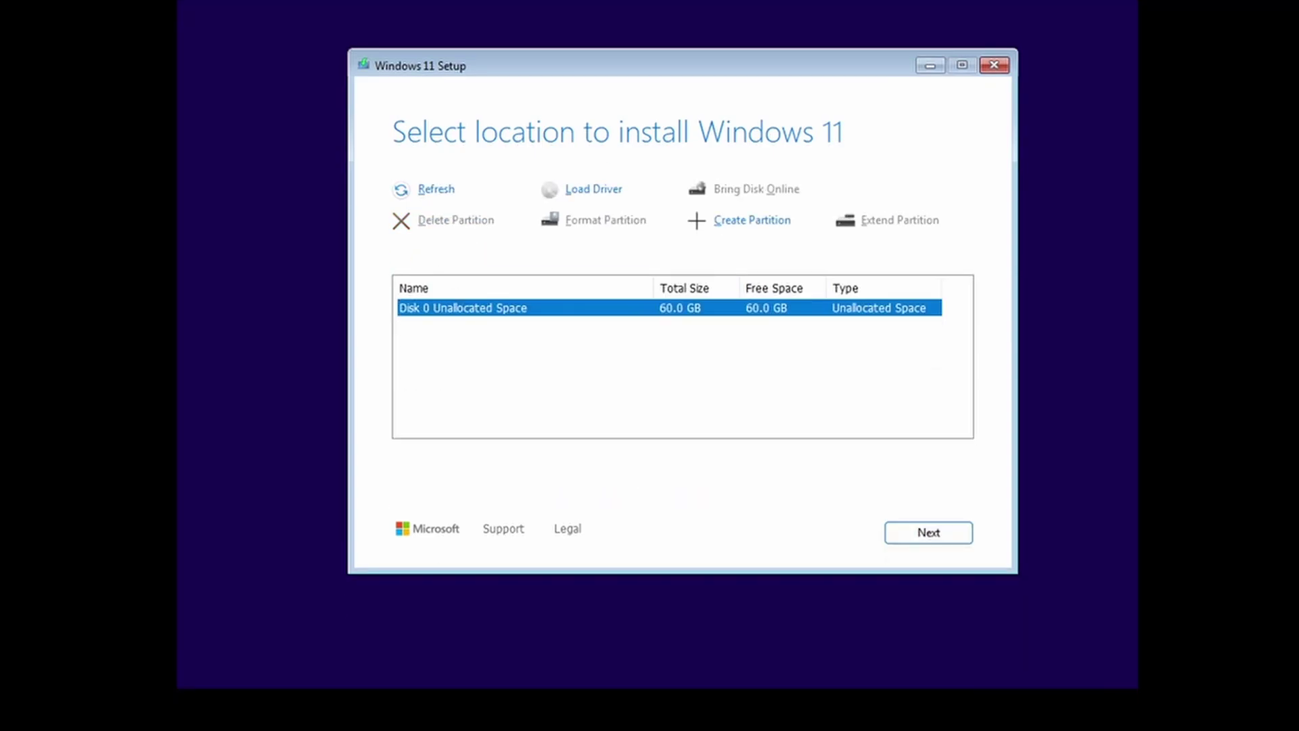
pyautogui.click(900, 568)
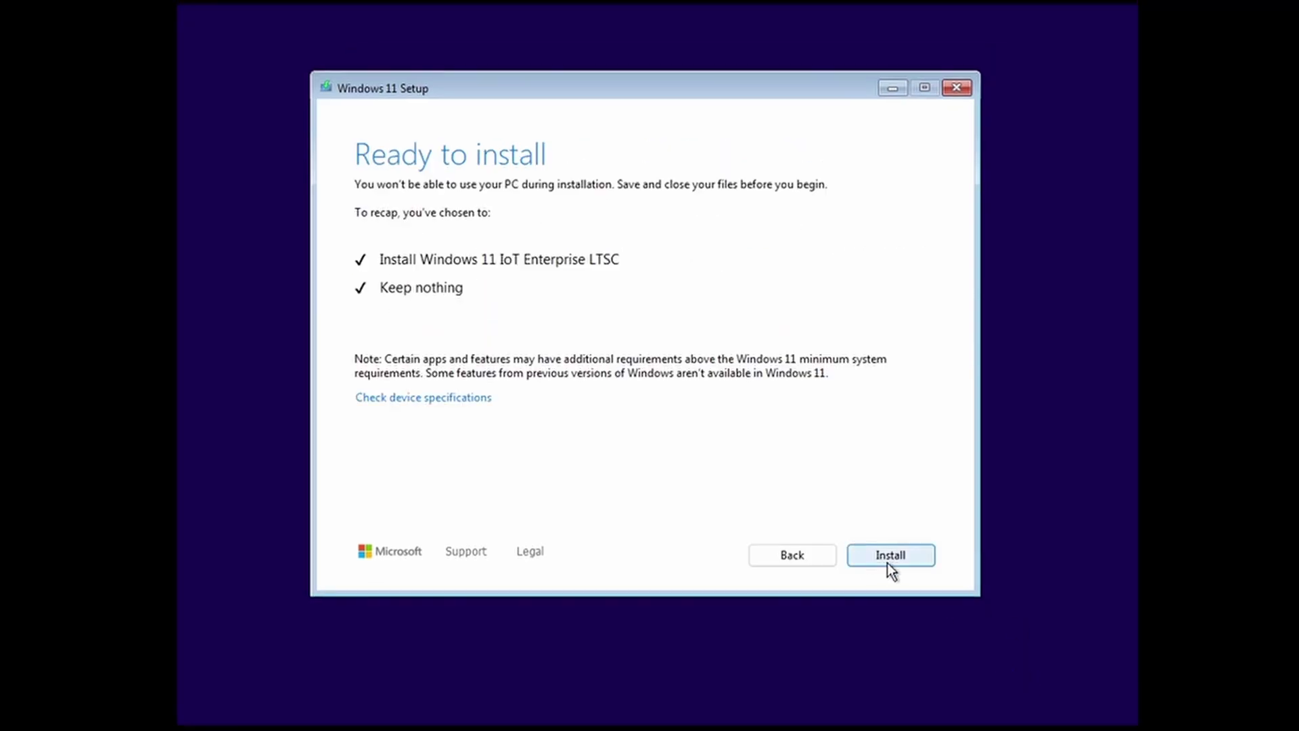
pyautogui.click(889, 556)
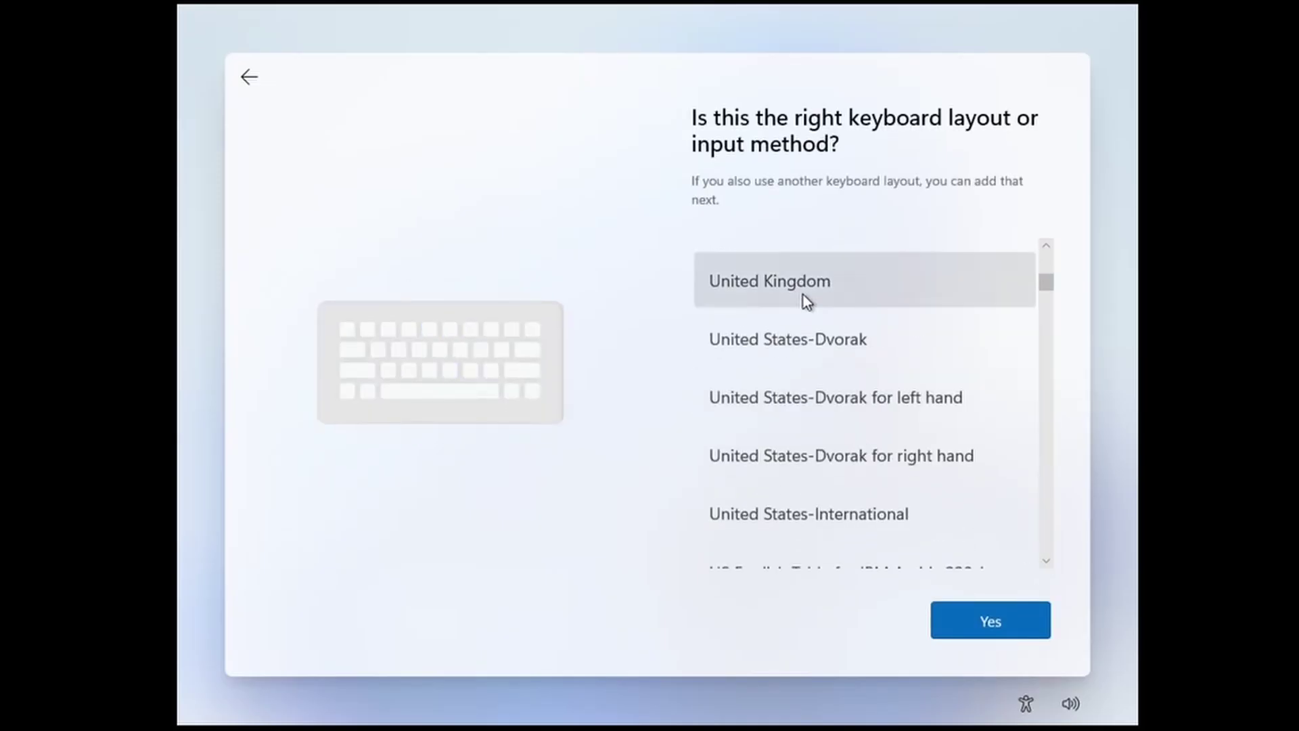
# Confirm the United Kingdom keyboard layout and skip adding a second layout
pyautogui.click(810, 297)
pyautogui.click(989, 618)
pyautogui.click(989, 620)
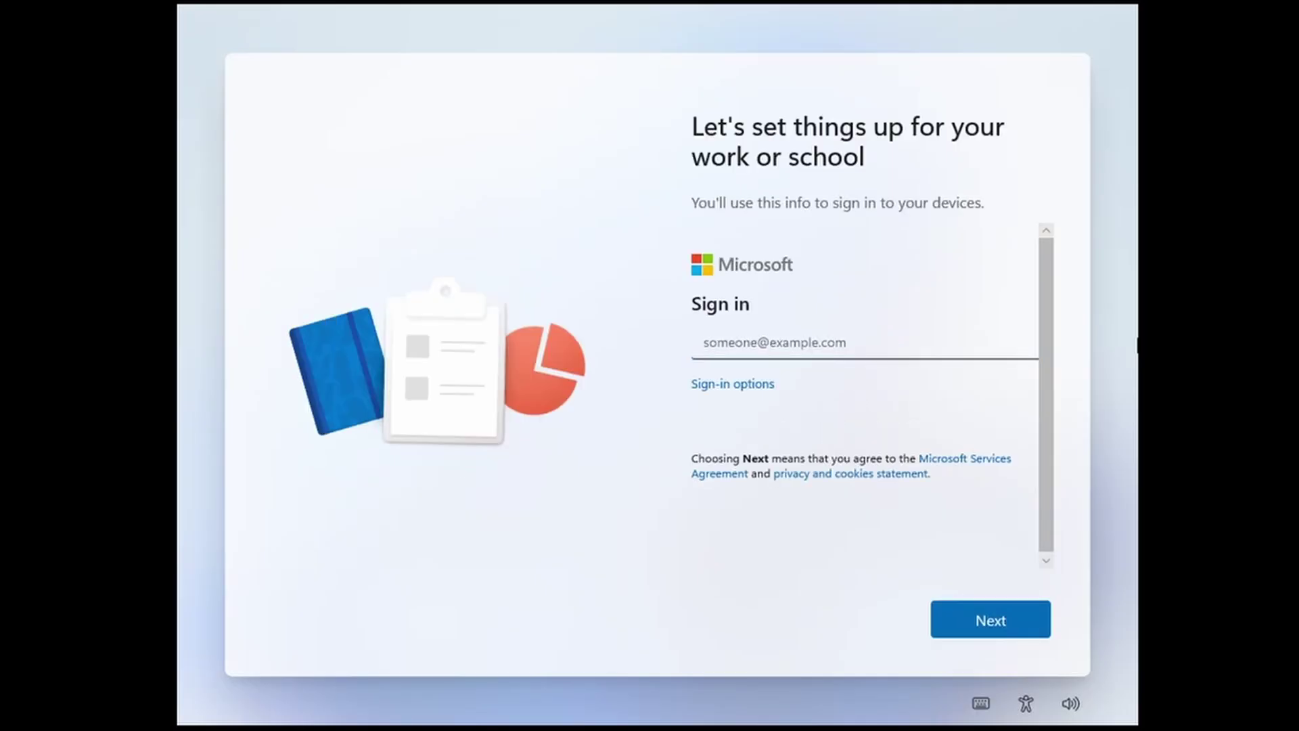
# Choose Domain join instead from the sign-in options to set up a local account
pyautogui.click(738, 385)
pyautogui.click(794, 425)
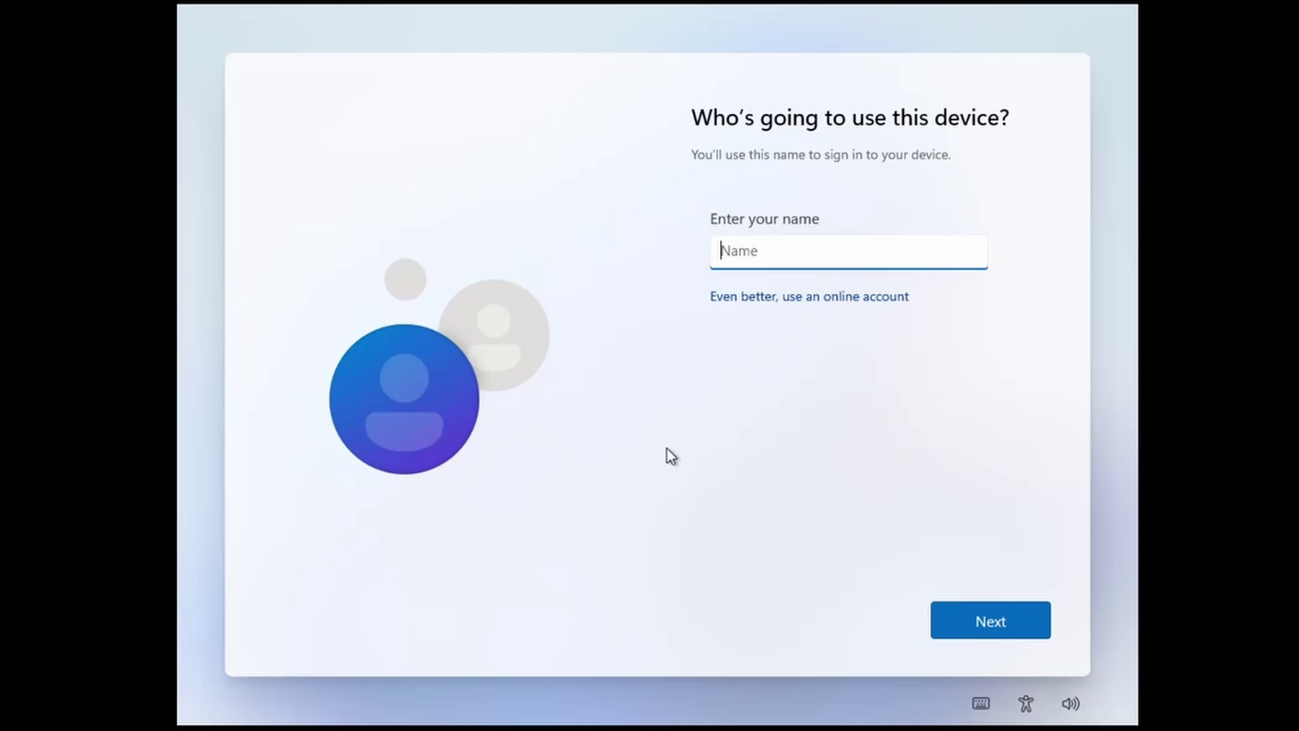
# Enter the local user's name, then decline location access and Find my device
pyautogui.write('Aaron')
pyautogui.press('Return')
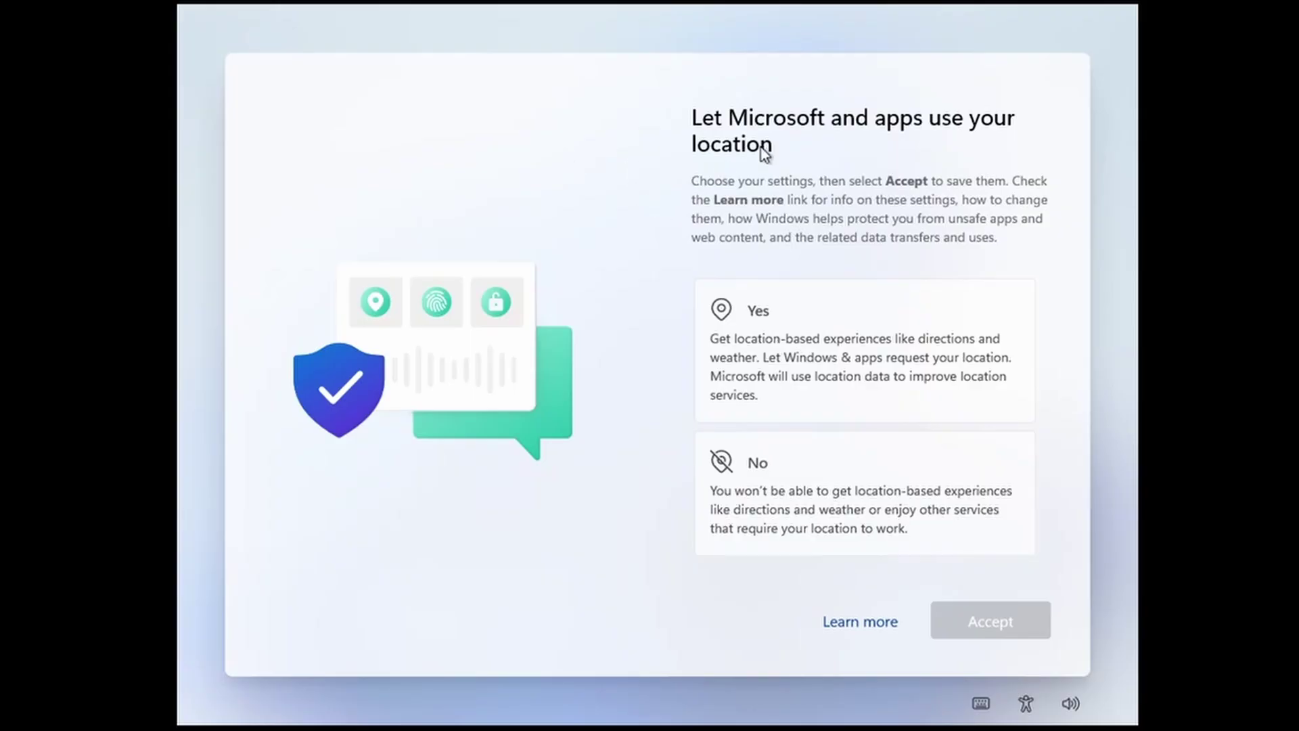
pyautogui.click(825, 494)
pyautogui.click(1005, 619)
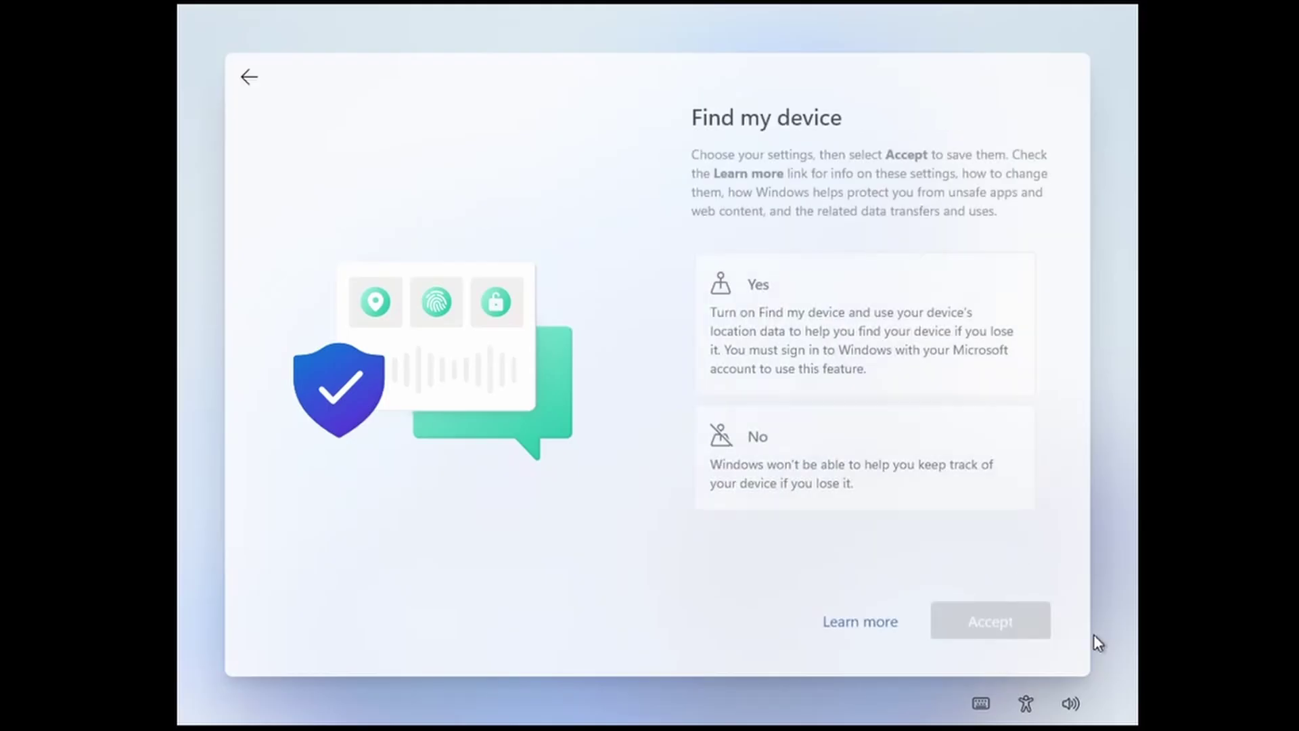
pyautogui.click(908, 468)
pyautogui.click(961, 629)
# Limit diagnostic data to Required only and decline inking, tailored experiences and advertising ID
pyautogui.scroll(-5, 863, 420)
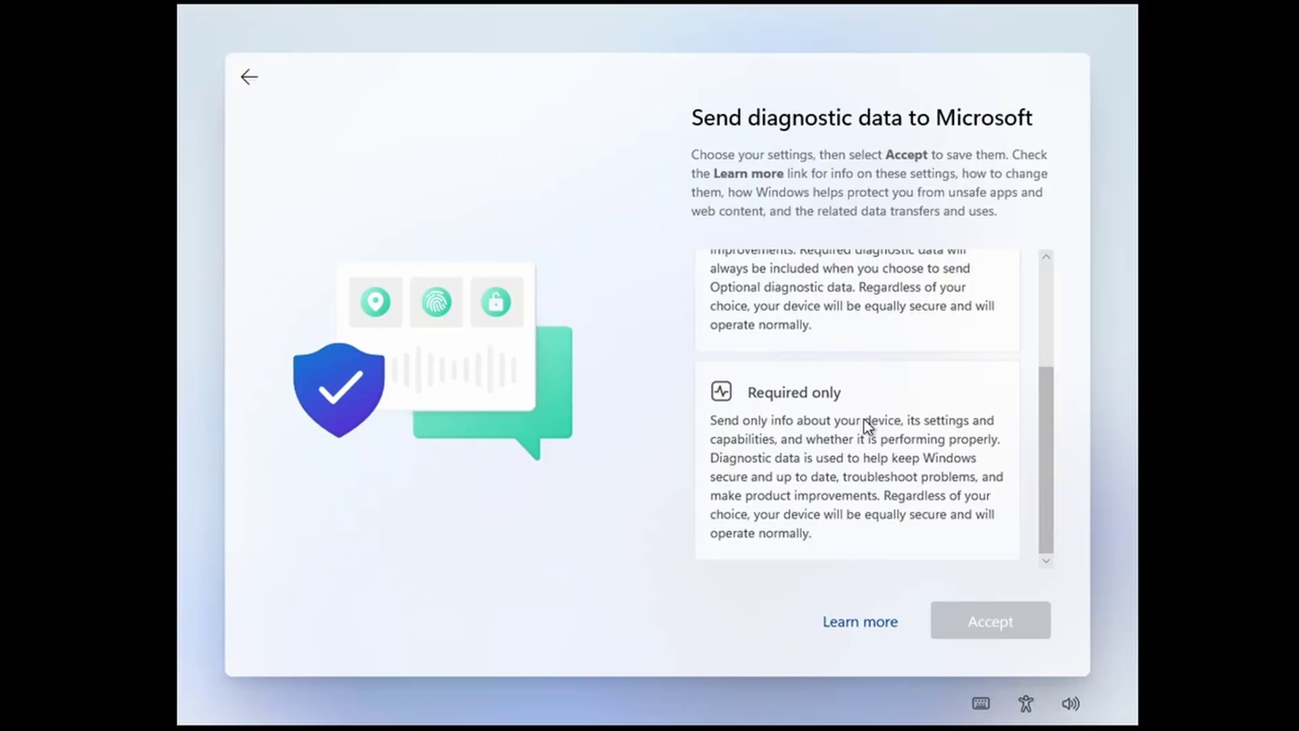
pyautogui.click(864, 420)
pyautogui.click(946, 620)
pyautogui.click(832, 517)
pyautogui.click(944, 631)
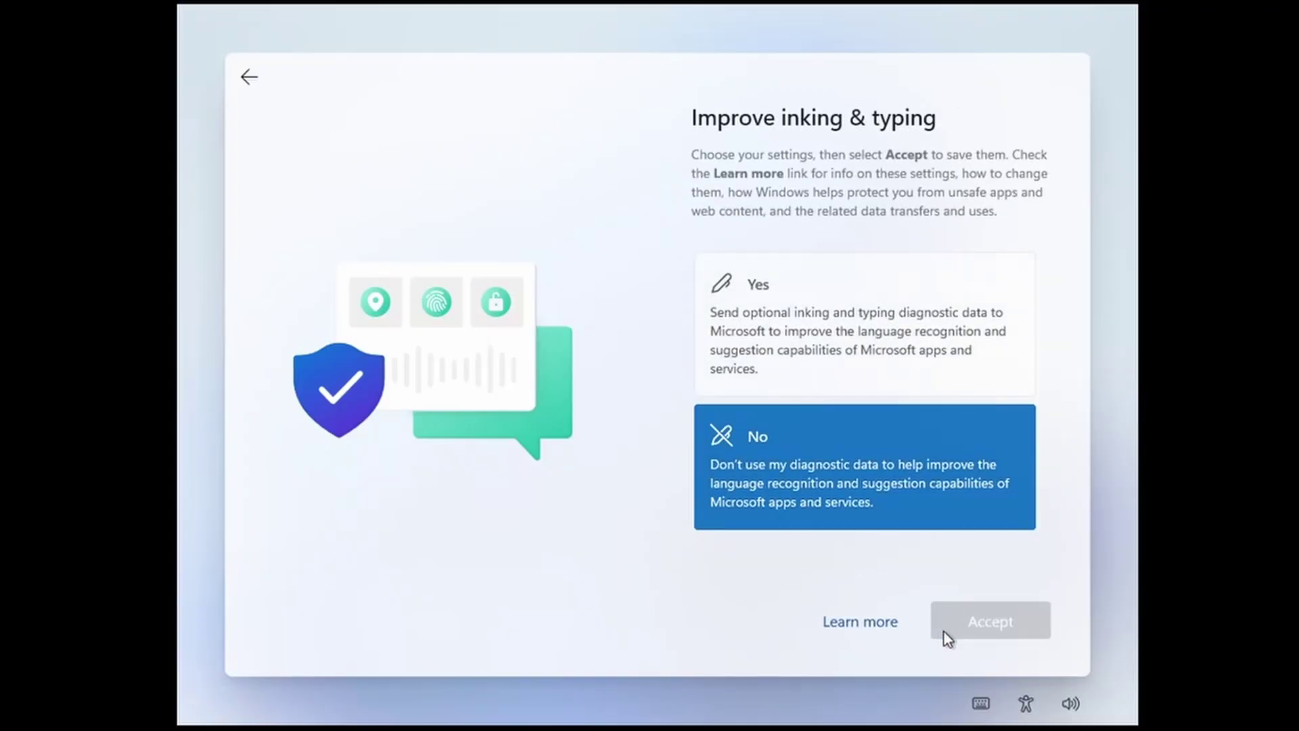
pyautogui.click(841, 474)
pyautogui.click(957, 621)
pyautogui.click(880, 482)
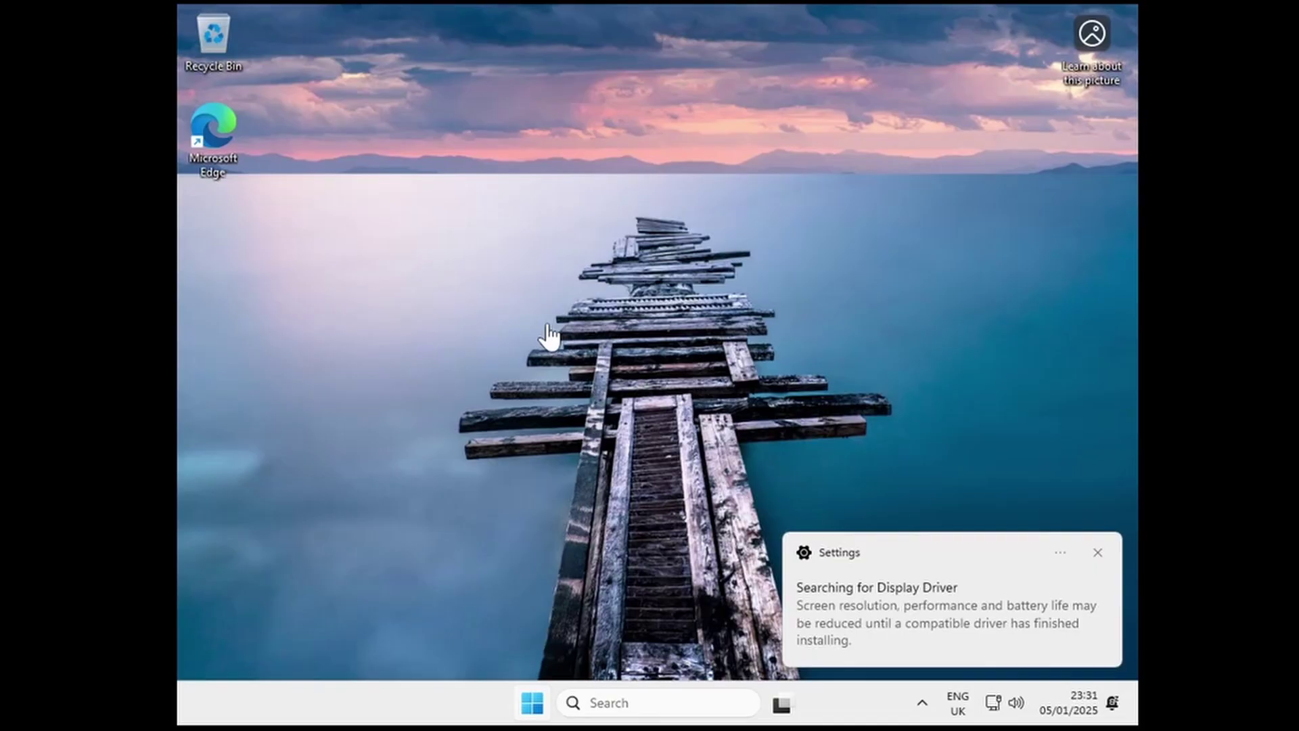
# Dismiss the display-driver notice and launch Task Manager from the taskbar menu
pyautogui.click(1097, 554)
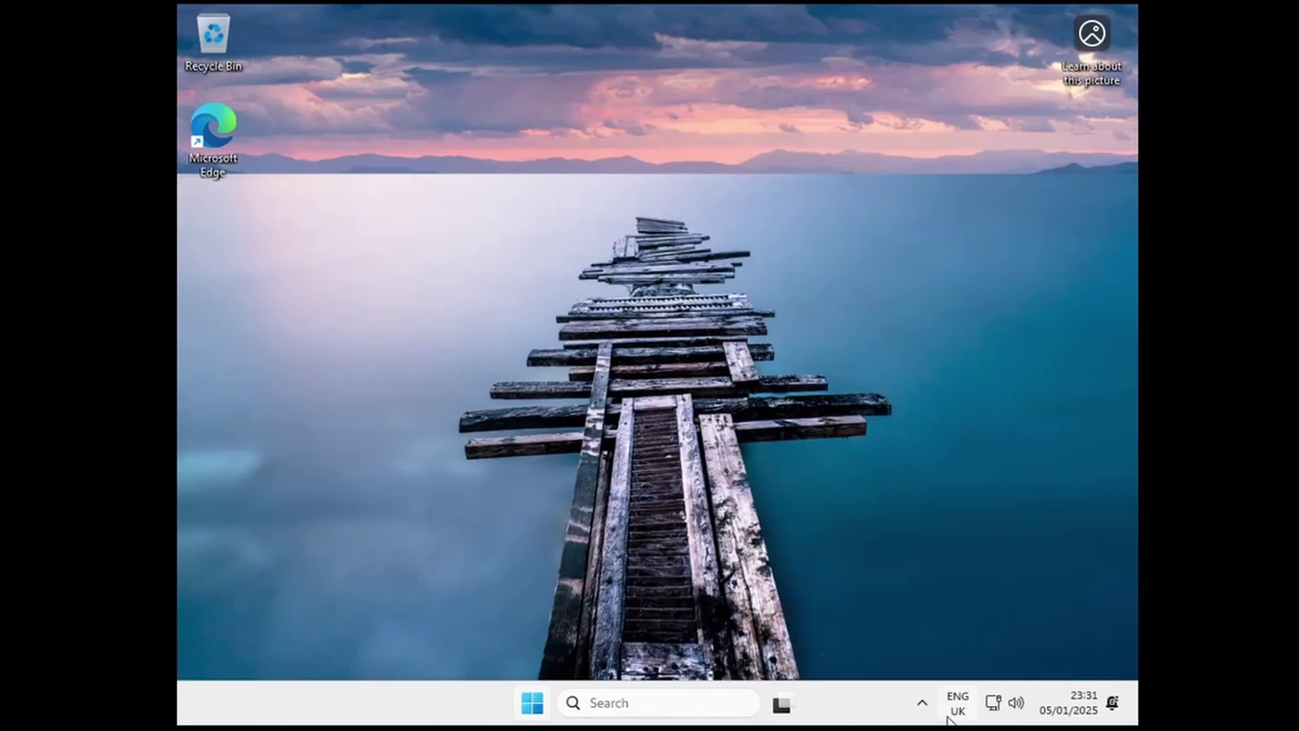
pyautogui.rightClick(862, 700)
pyautogui.click(957, 628)
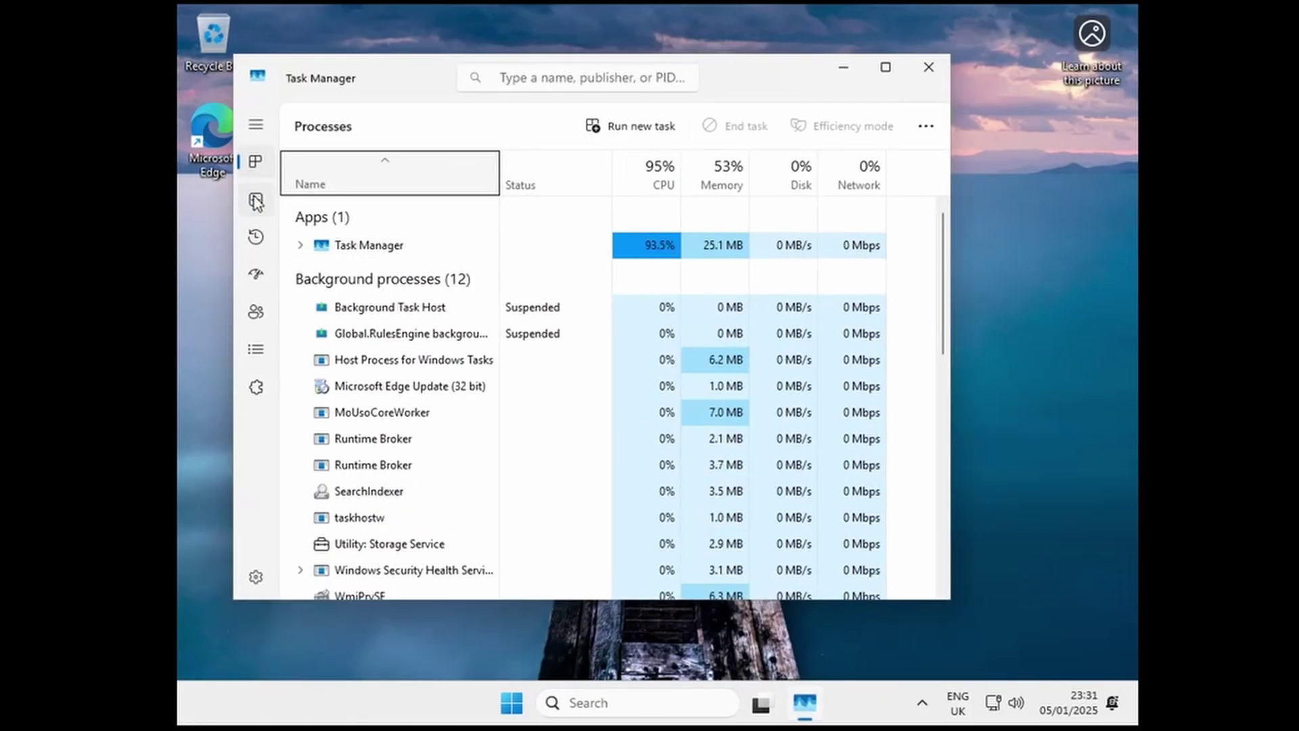
# Check memory on the Performance tab (2.1 of 4.0 GB used), then close Task Manager
pyautogui.click(256, 199)
pyautogui.click(337, 260)
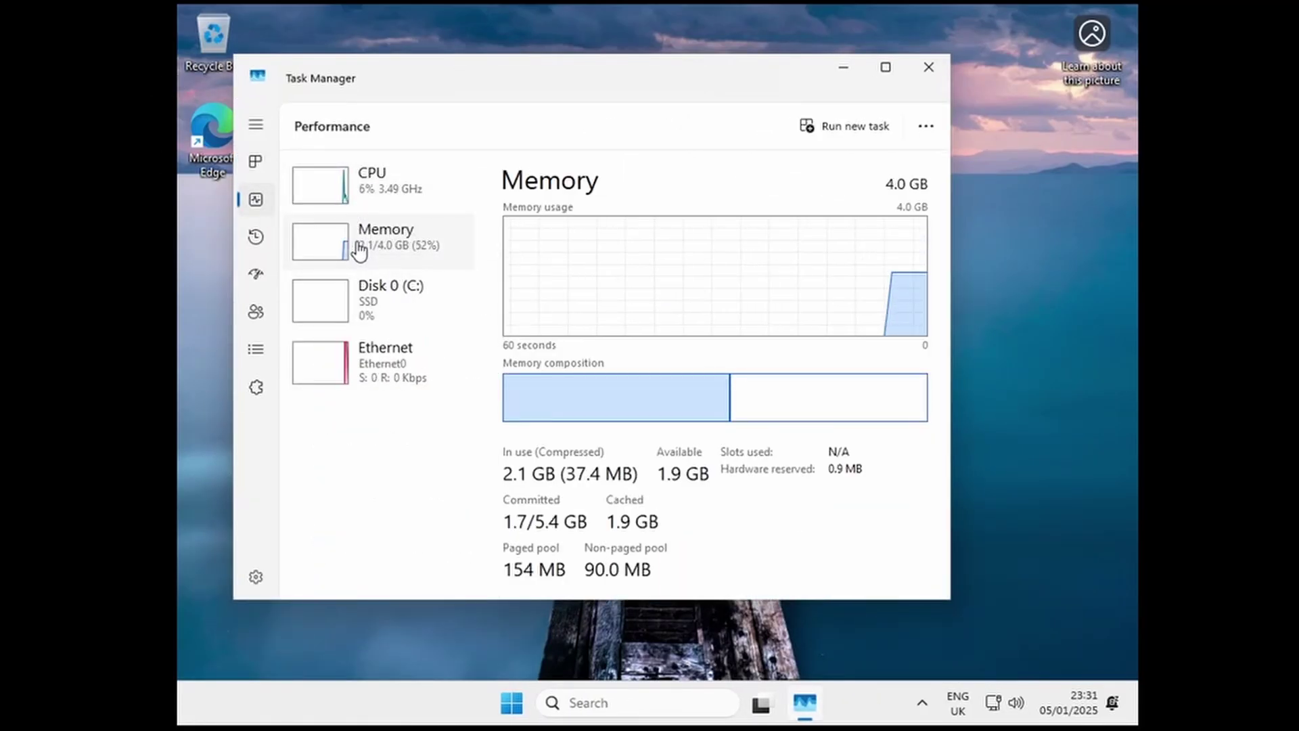
pyautogui.hotkey('alt', 'F4')
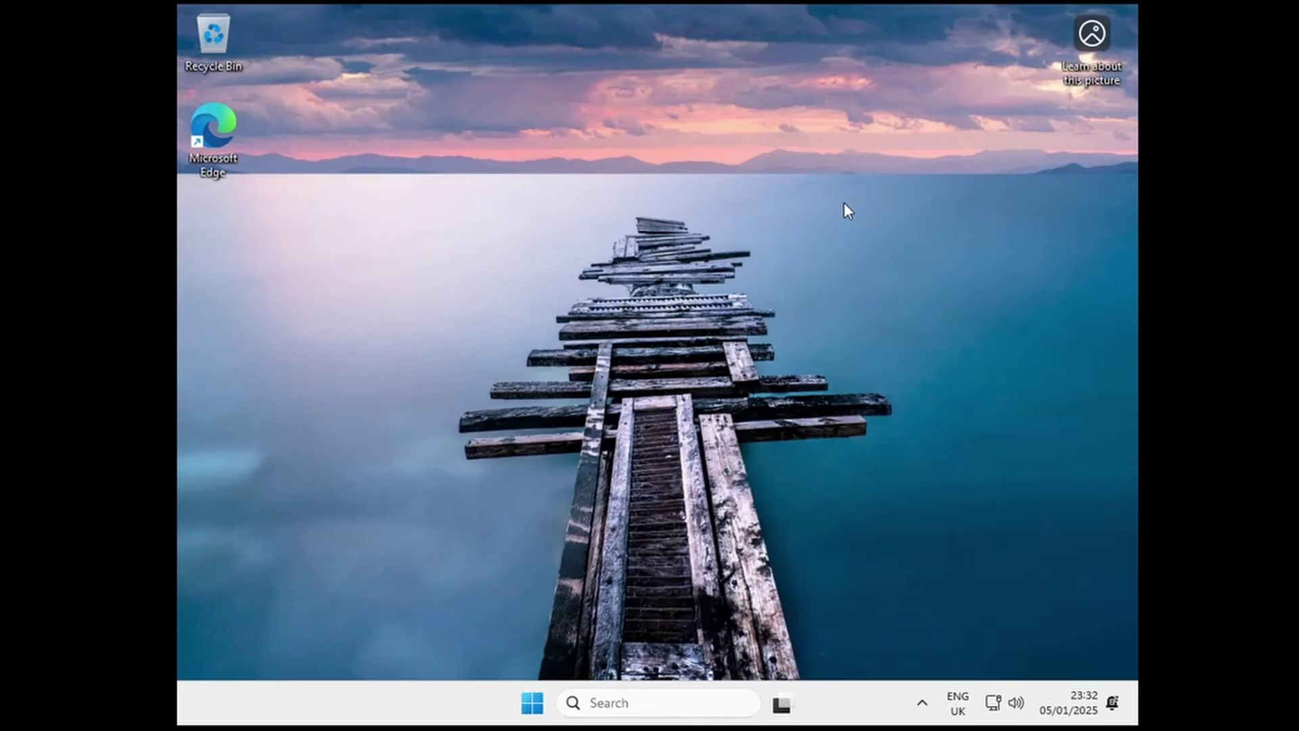